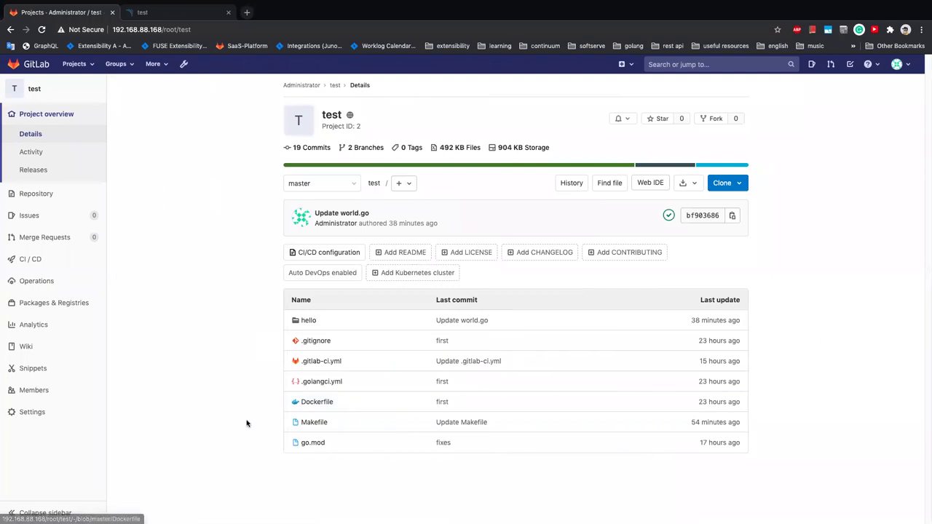
# - Open the .gitlab-ci.yml file in the test repository and examine its GIT_DEPTH variable
pyautogui.click(310, 362)
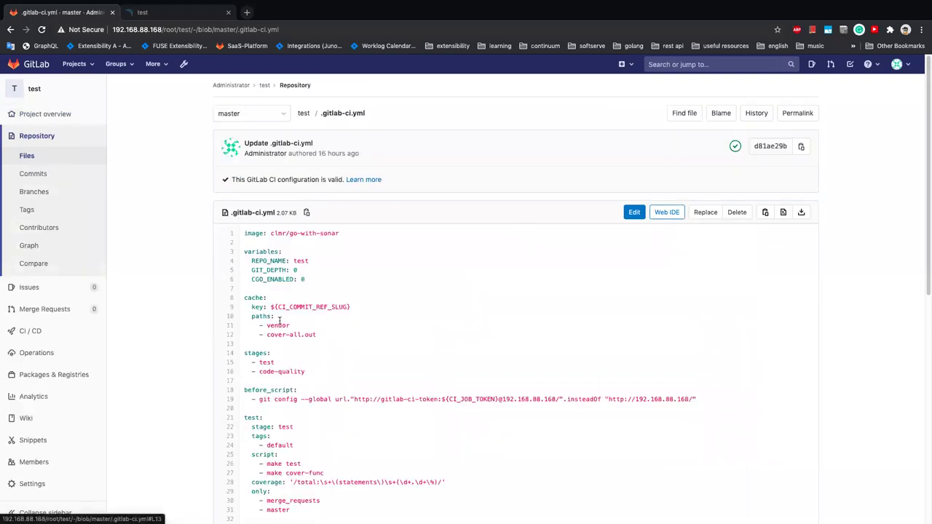
pyautogui.moveTo(253, 270); pyautogui.dragTo(302, 271)
pyautogui.click(307, 272)
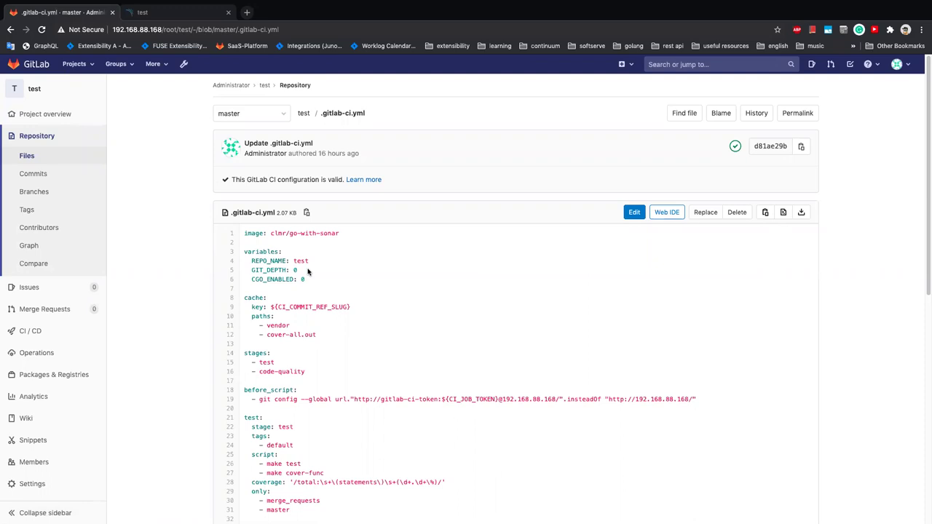
pyautogui.hotkey('ctrl', 'Left')
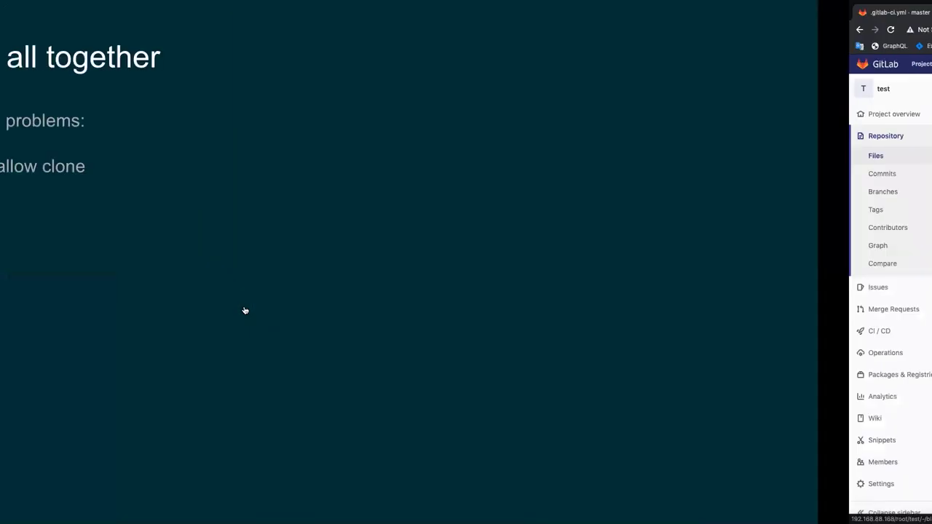
pyautogui.press('Right')
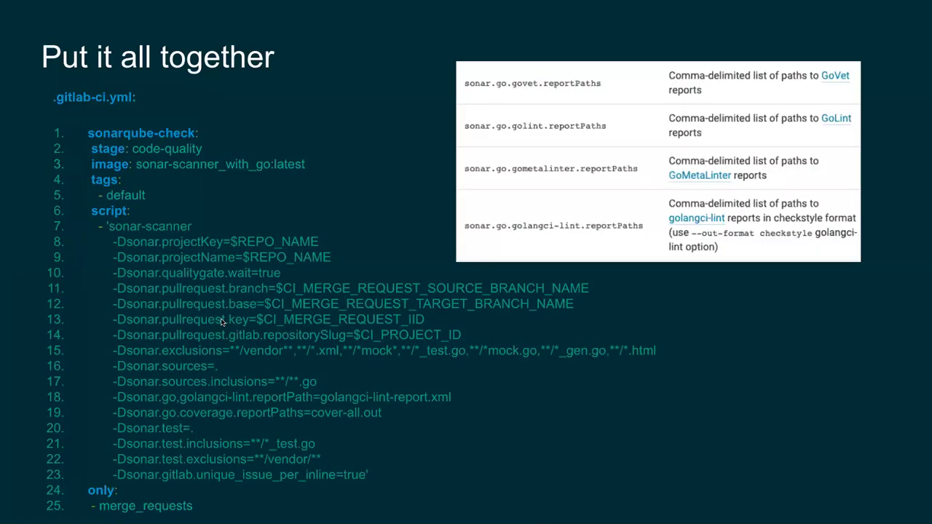
pyautogui.press('Right')
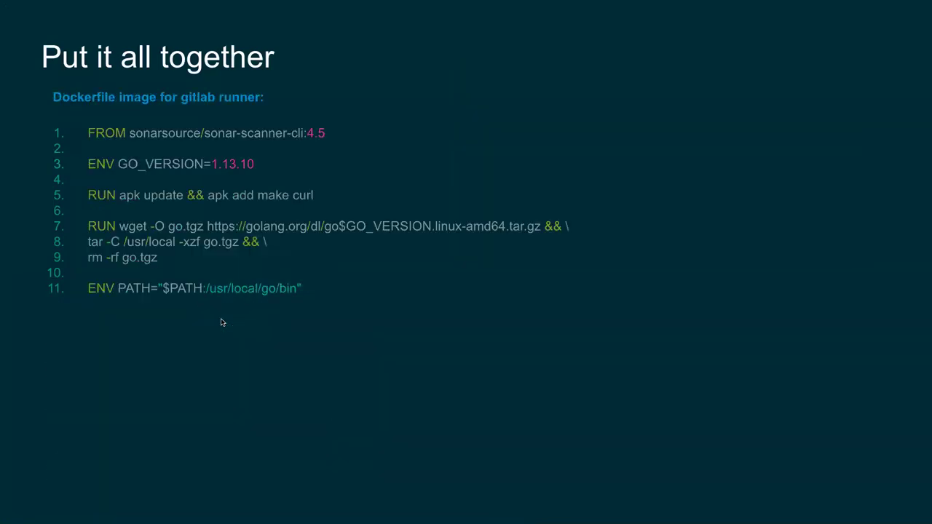
pyautogui.press('Right')
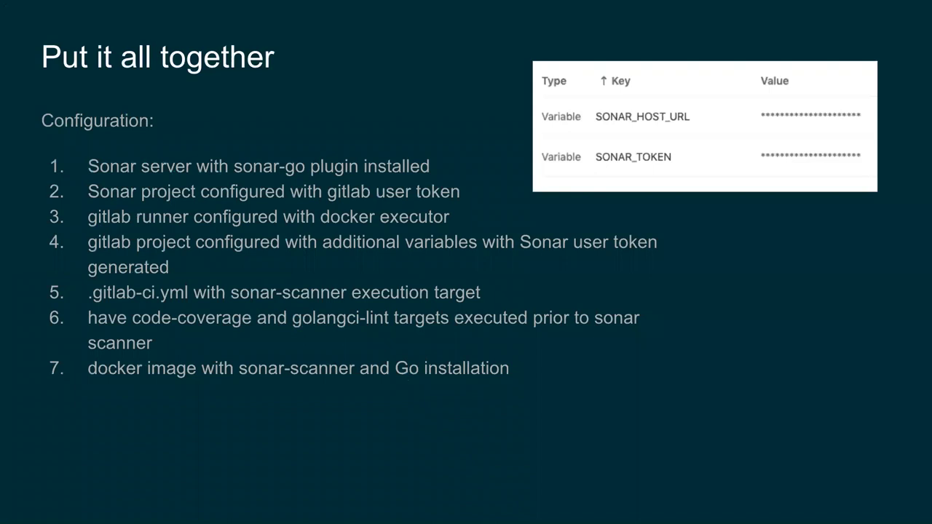
pyautogui.press('Left')
pyautogui.press('Right')
pyautogui.press('Left')
pyautogui.press('Left')
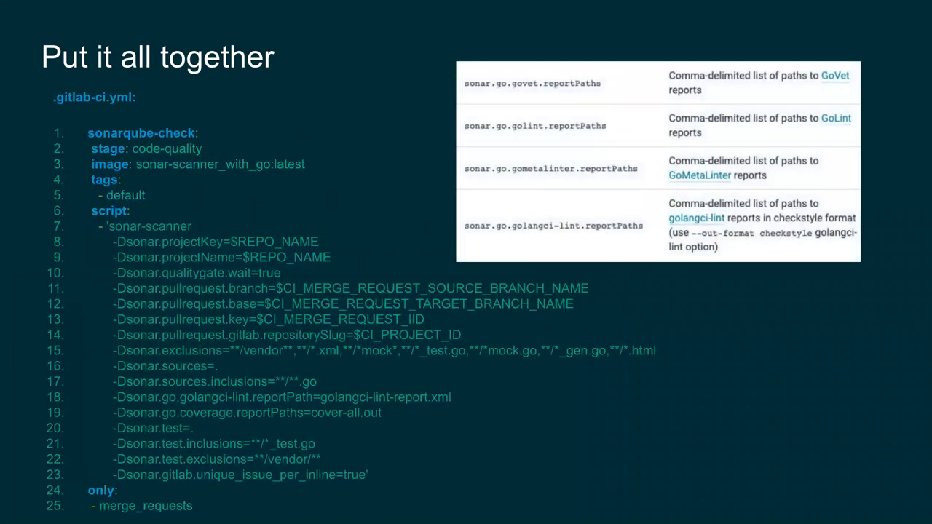
pyautogui.press('Right')
pyautogui.hotkey('ctrl', 'Right')
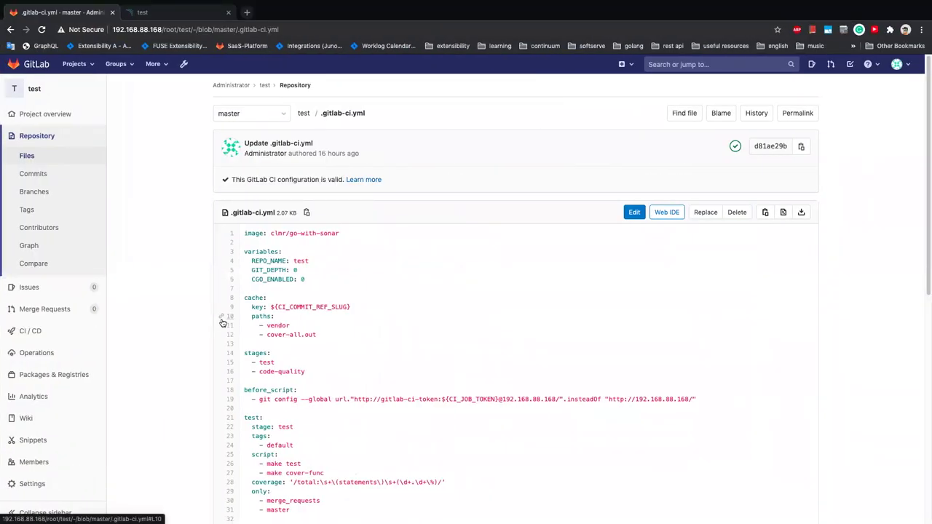
# - Reopen .gitlab-ci.yml from the test repository's root folder and examine the image defined on its first line
pyautogui.click(304, 113)
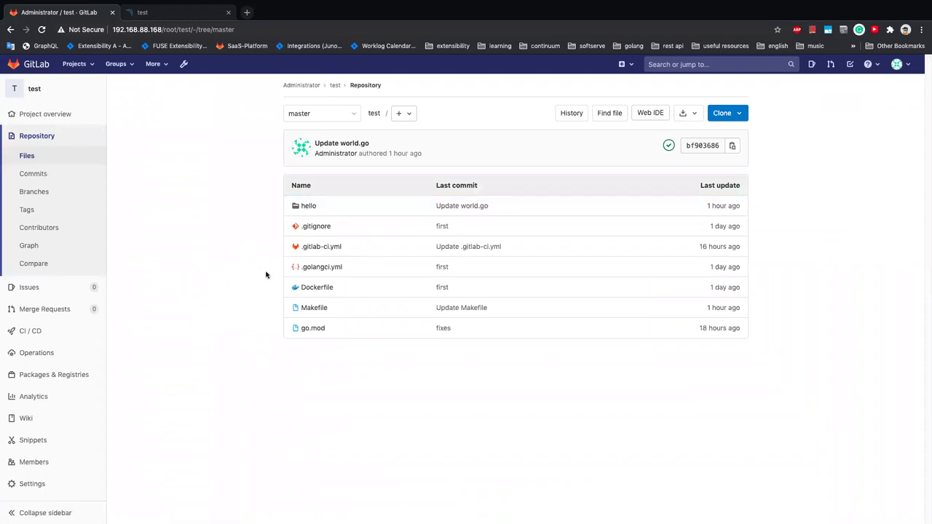
pyautogui.click(314, 249)
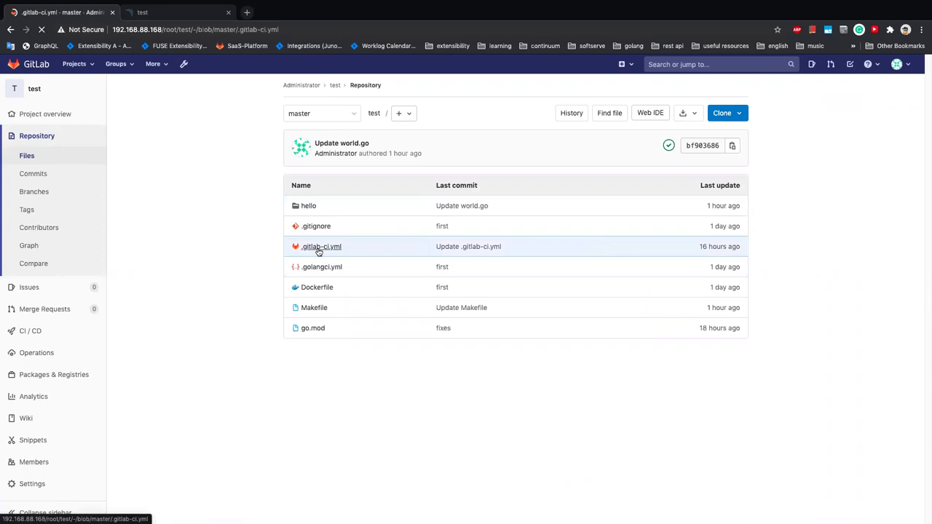
pyautogui.scroll(-3, 170, 348)
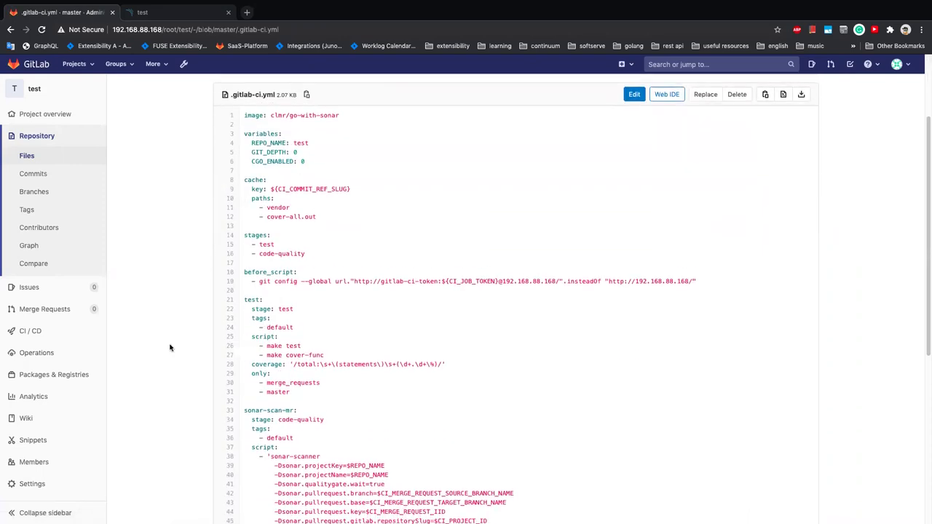
pyautogui.moveTo(270, 105); pyautogui.dragTo(339, 106)
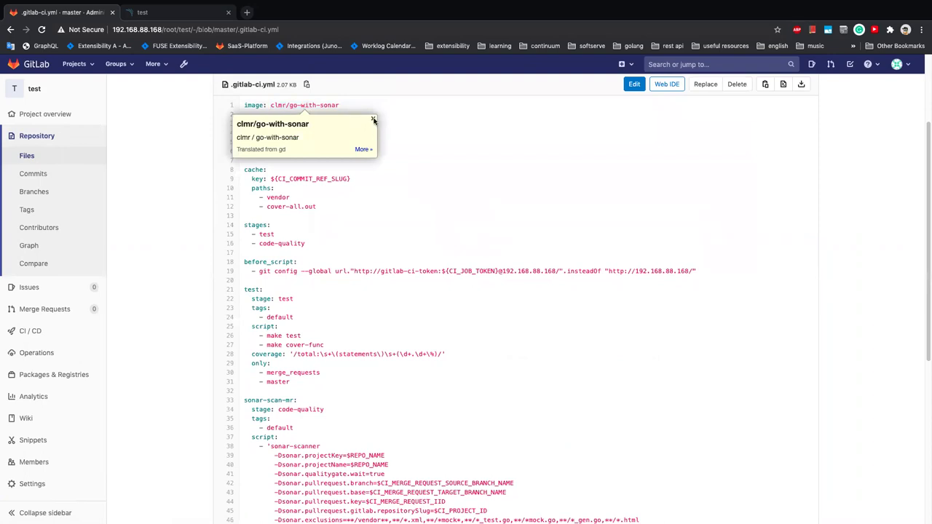
pyautogui.click(373, 118)
pyautogui.scroll(-2, 178, 366)
pyautogui.scroll(-2, 178, 367)
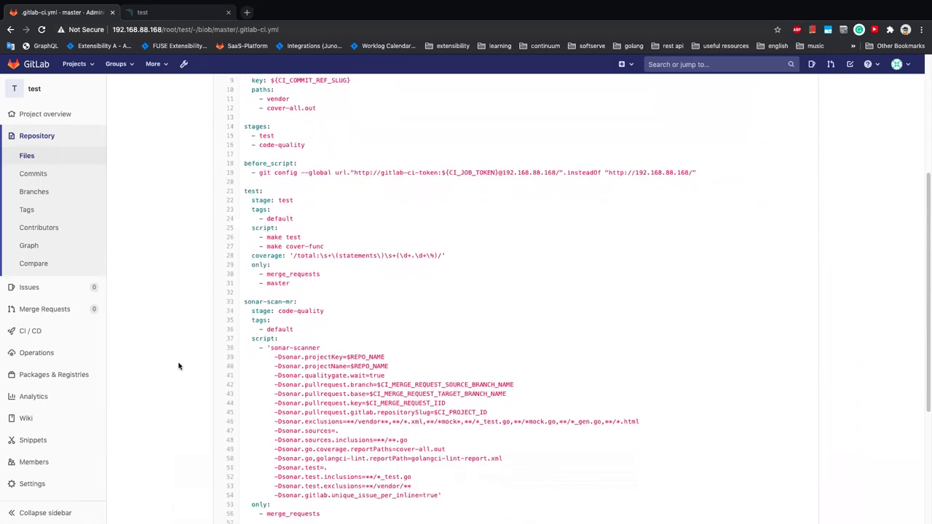
# - Examine the cache paths, stages and before_script sections of .gitlab-ci.yml
pyautogui.scroll(-3, 179, 366)
pyautogui.scroll(5, 179, 367)
pyautogui.scroll(1, 178, 367)
pyautogui.scroll(-2, 178, 366)
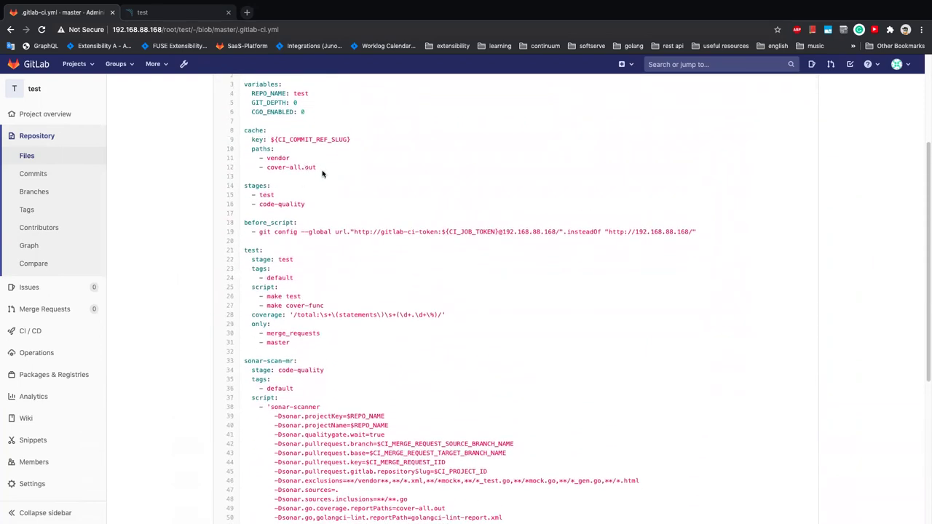
pyautogui.moveTo(322, 172); pyautogui.dragTo(297, 161)
pyautogui.click(244, 134)
pyautogui.click(307, 166)
pyautogui.click(290, 234)
pyautogui.scroll(-1, 352, 378)
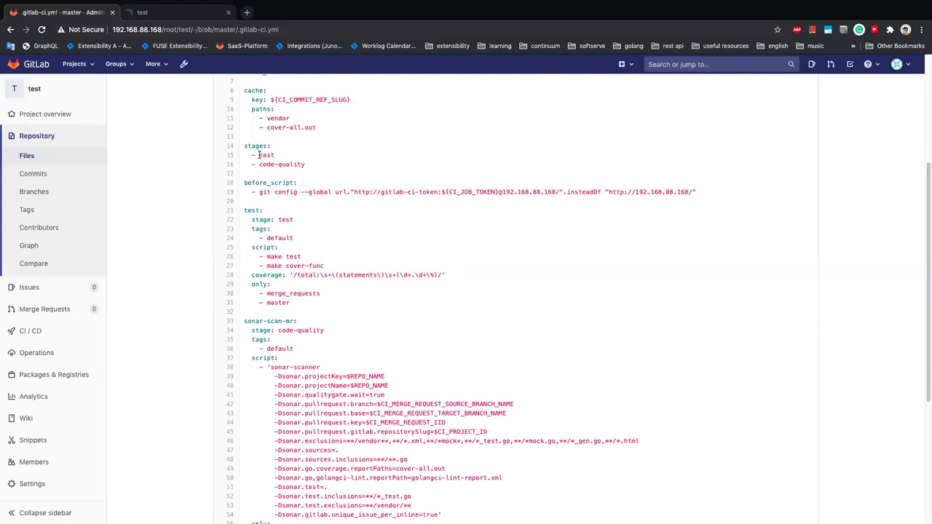
# - Examine the sonar-scan-mr and sonar-scan jobs in .gitlab-ci.yml, focusing on the pull request parameters passed to sonar-scanner
pyautogui.scroll(-3, 353, 338)
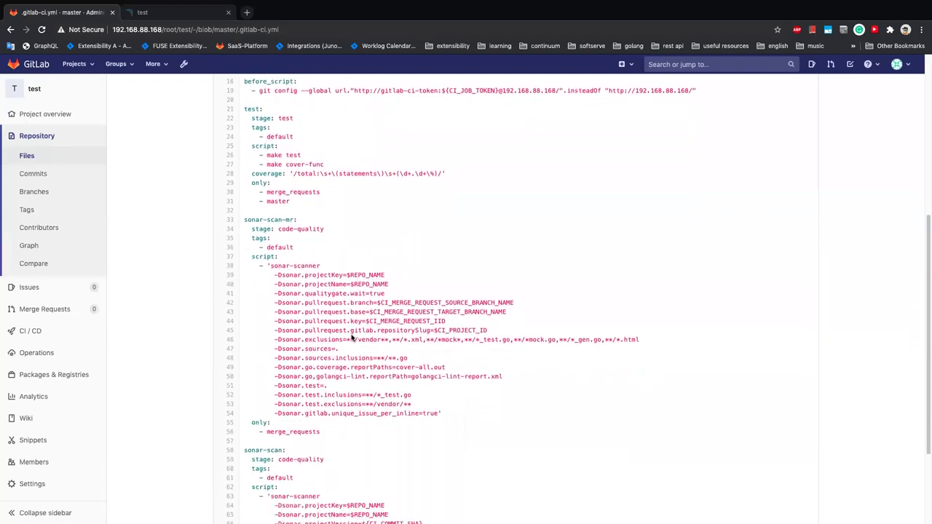
pyautogui.scroll(-2, 301, 264)
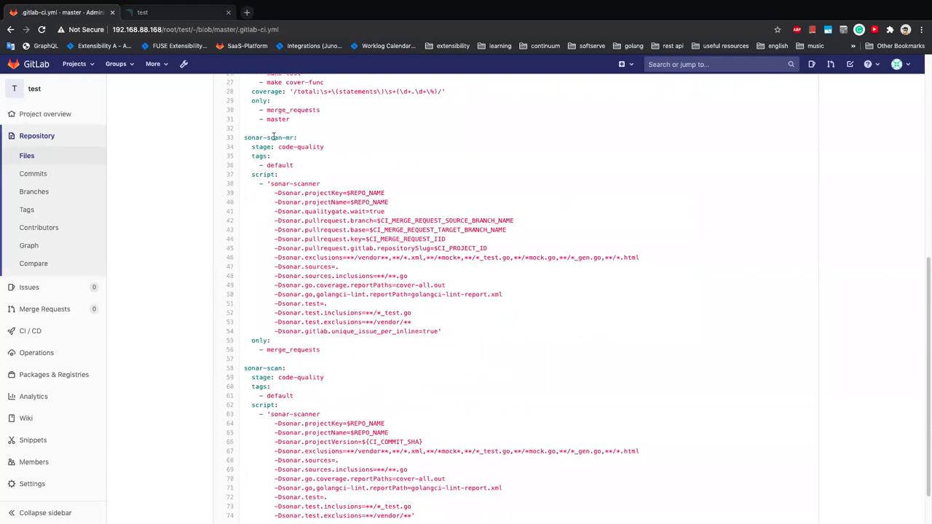
pyautogui.scroll(-2, 335, 345)
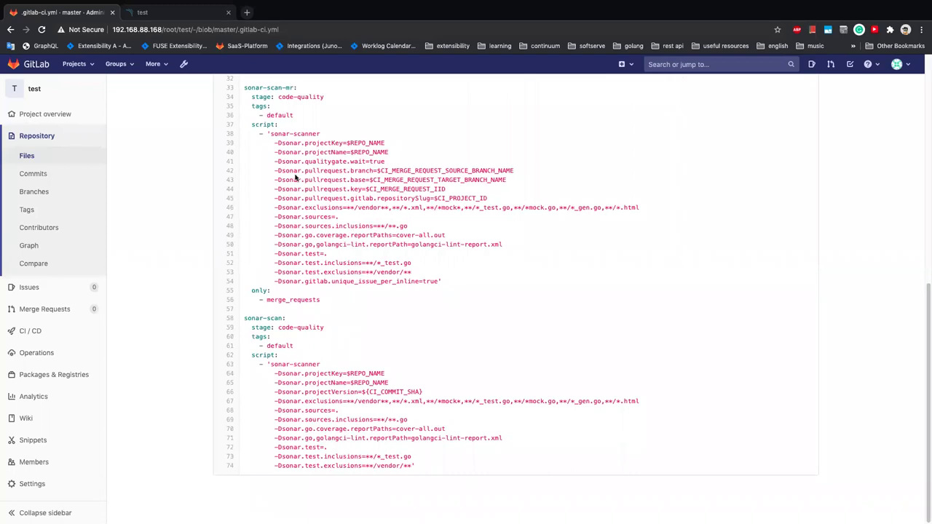
pyautogui.moveTo(275, 170); pyautogui.dragTo(284, 170)
pyautogui.moveTo(407, 183); pyautogui.dragTo(520, 198)
pyautogui.click(520, 198)
pyautogui.scroll(10, 412, 354)
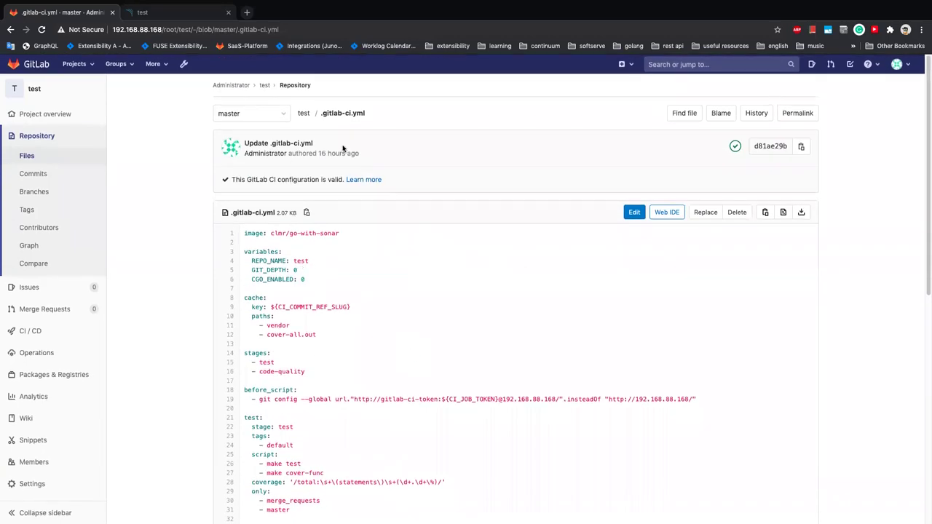
# - Open the Dockerfile from the test repository's root, review its contents and return to the file list
pyautogui.click(304, 114)
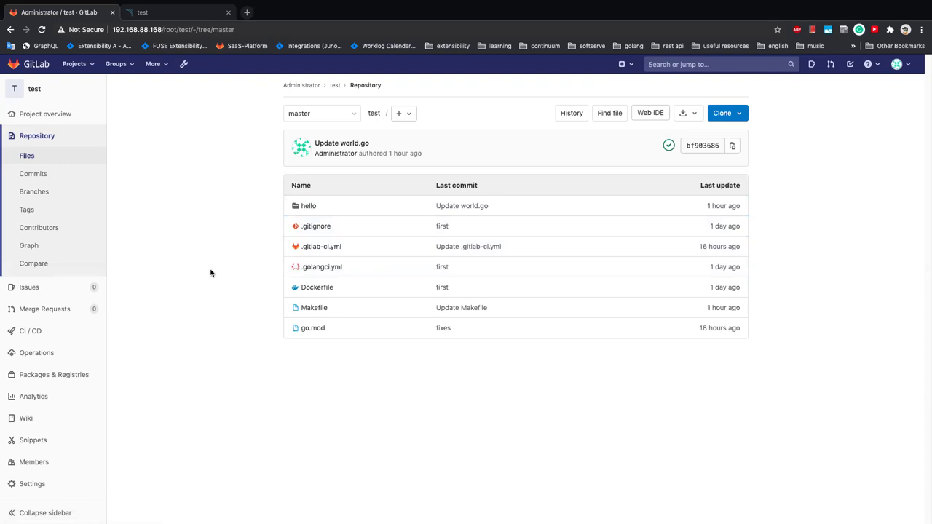
pyautogui.click(295, 292)
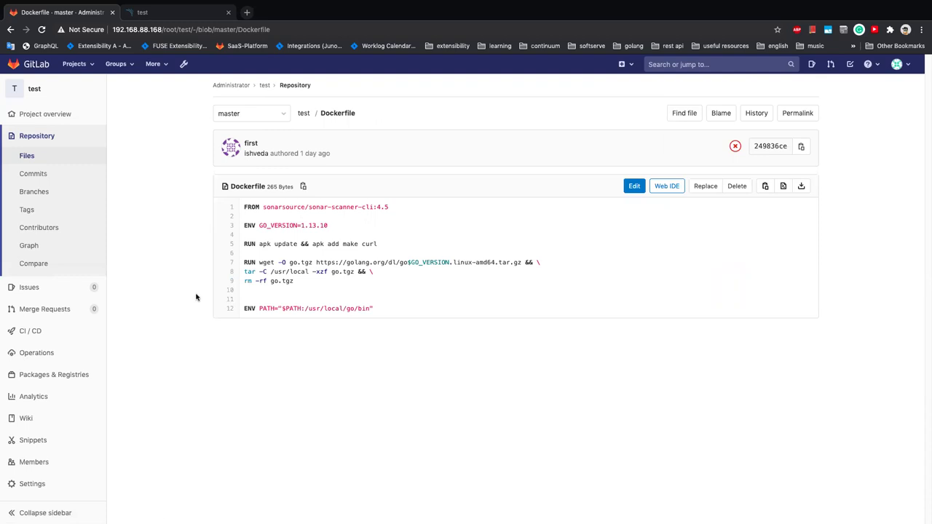
pyautogui.press('super+Left')
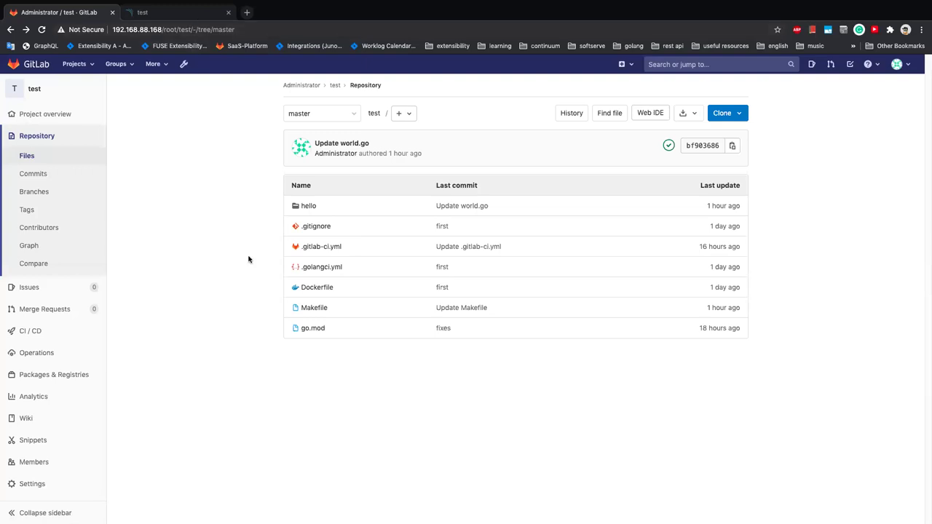
# - Switch to SonarQube and review the test project's overview, from the quality gate down to duplications
pyautogui.click(180, 13)
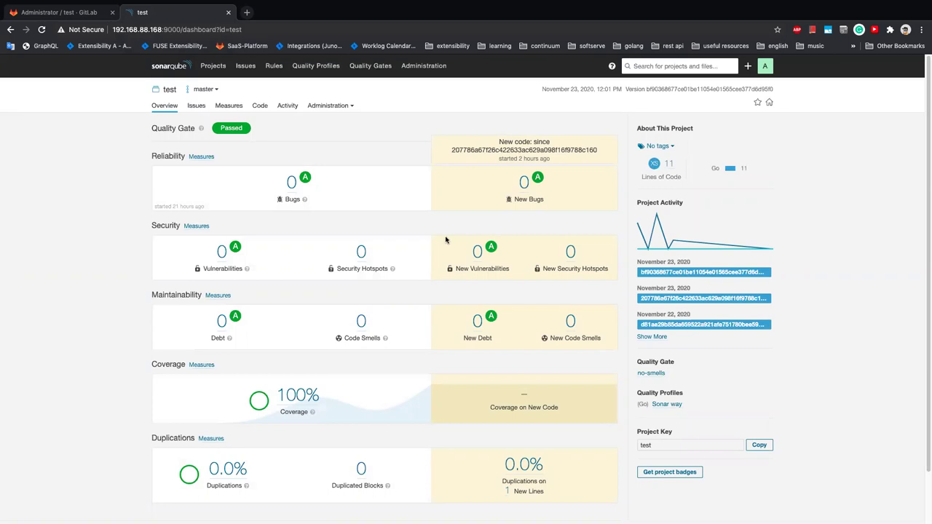
pyautogui.scroll(-1, 92, 343)
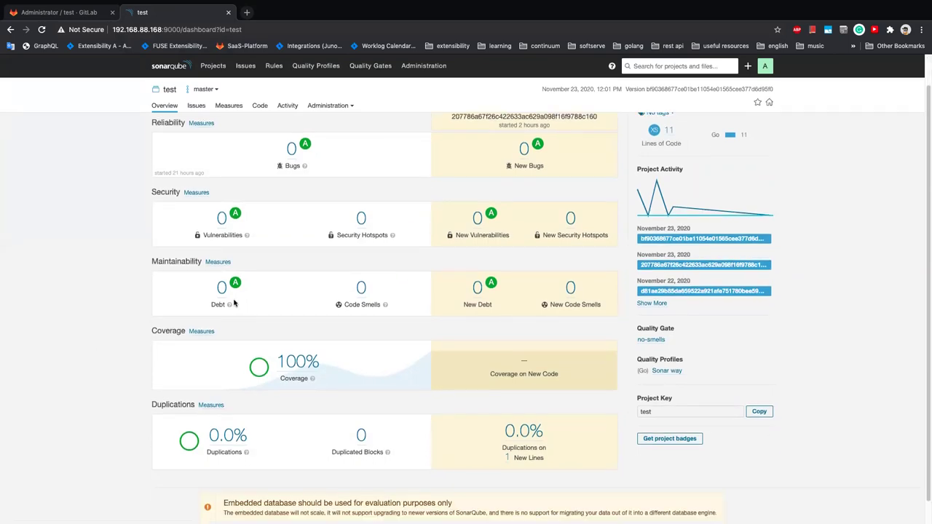
pyautogui.scroll(1, 111, 261)
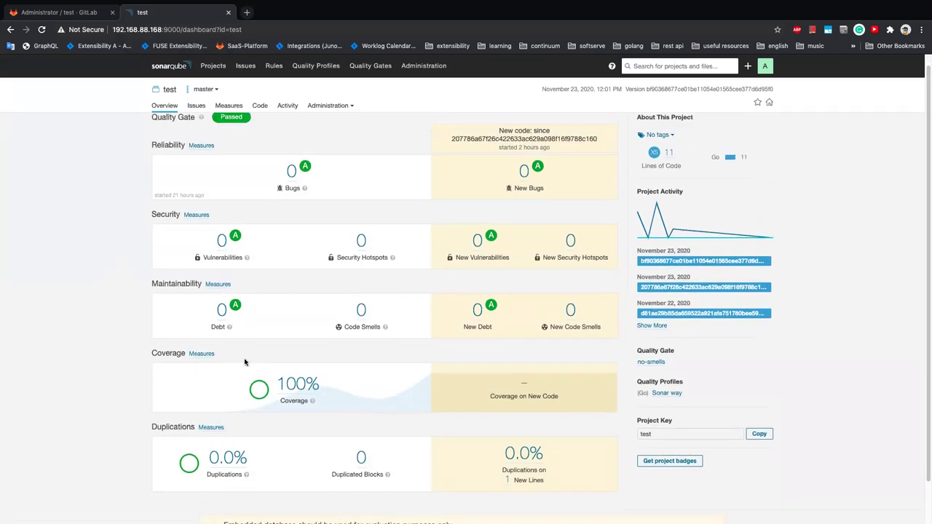
pyautogui.scroll(1, 91, 352)
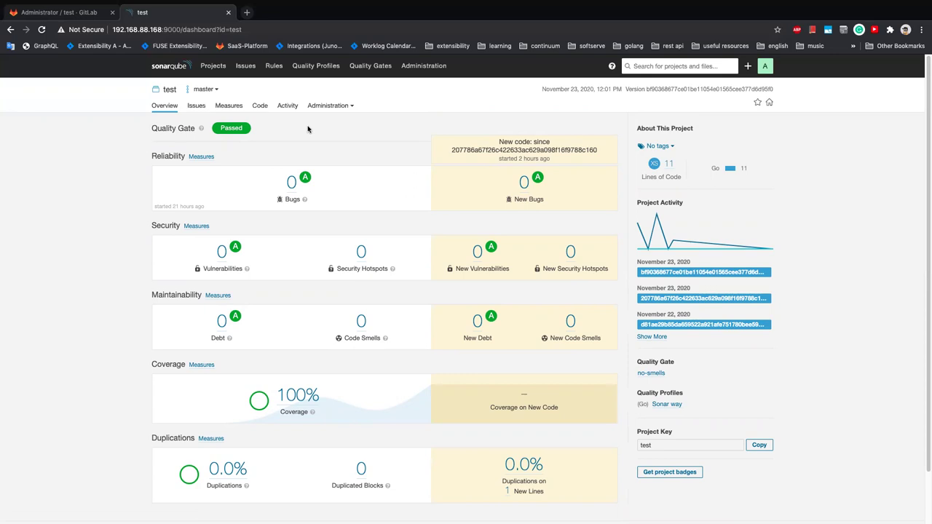
# - Filter the SonarQube rules by the Go language, browse them and check the similar-rule filter options of the first rule
pyautogui.click(318, 67)
pyautogui.click(280, 67)
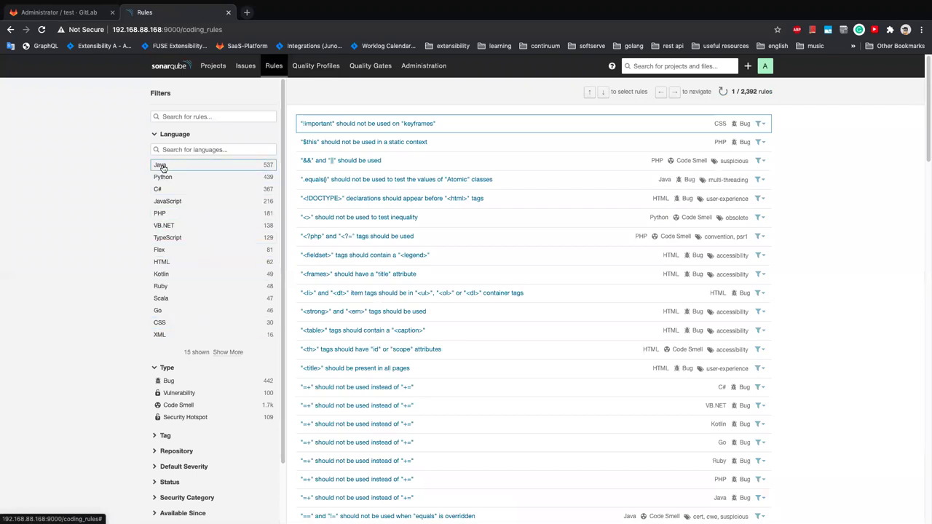
pyautogui.click(177, 311)
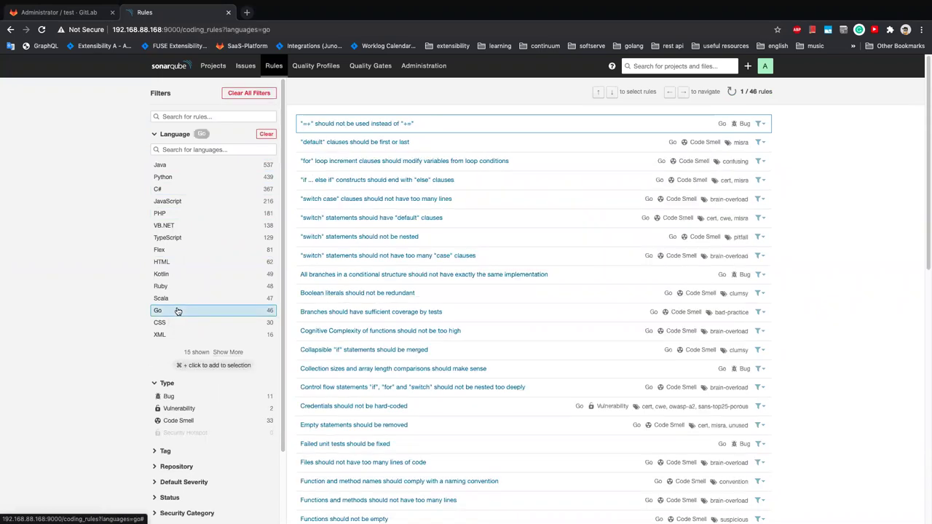
pyautogui.scroll(-3, 669, 325)
pyautogui.scroll(-10, 669, 325)
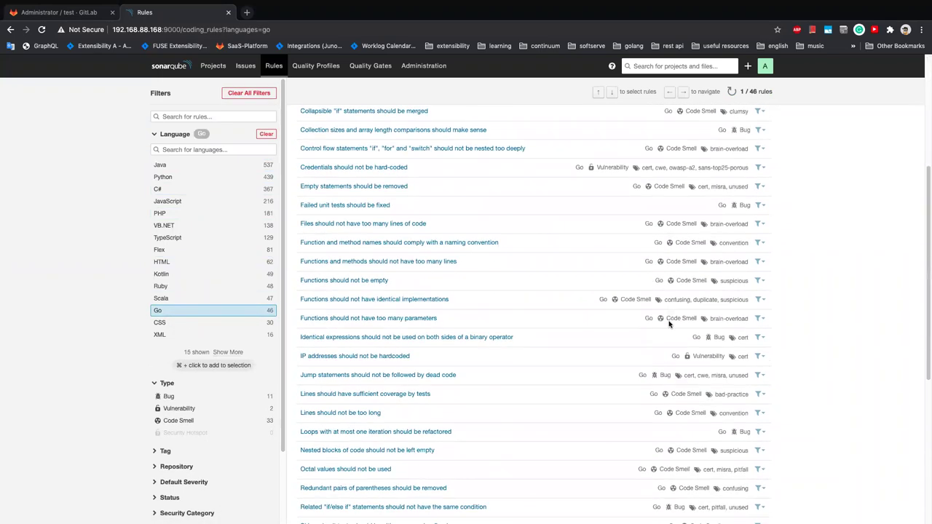
pyautogui.scroll(5, 770, 140)
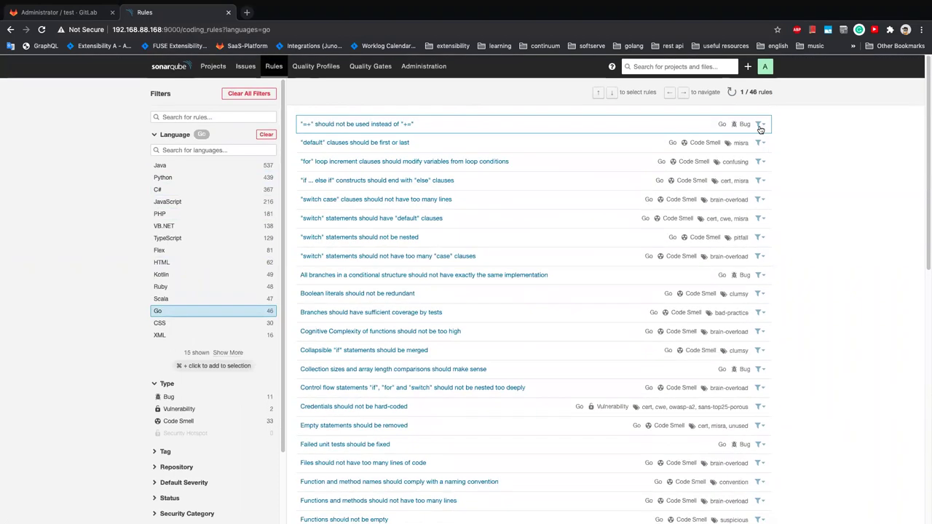
pyautogui.click(760, 124)
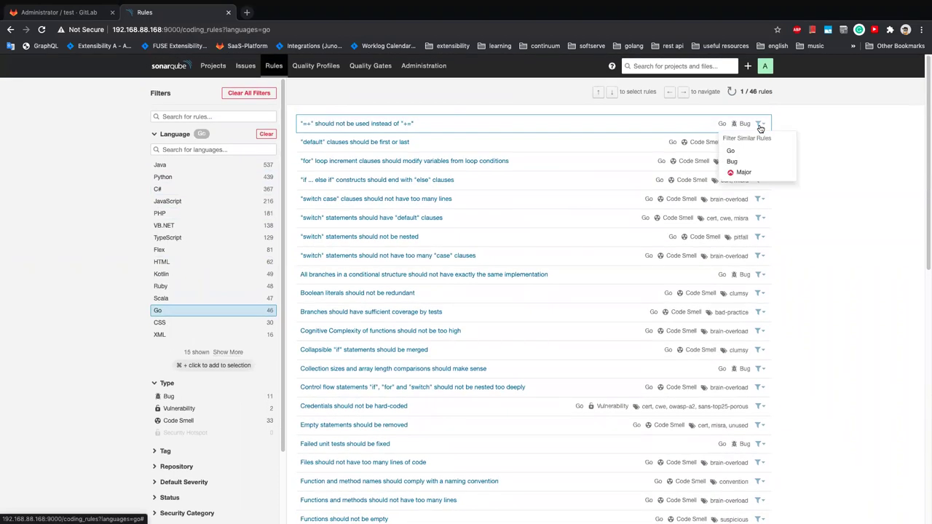
pyautogui.click(831, 201)
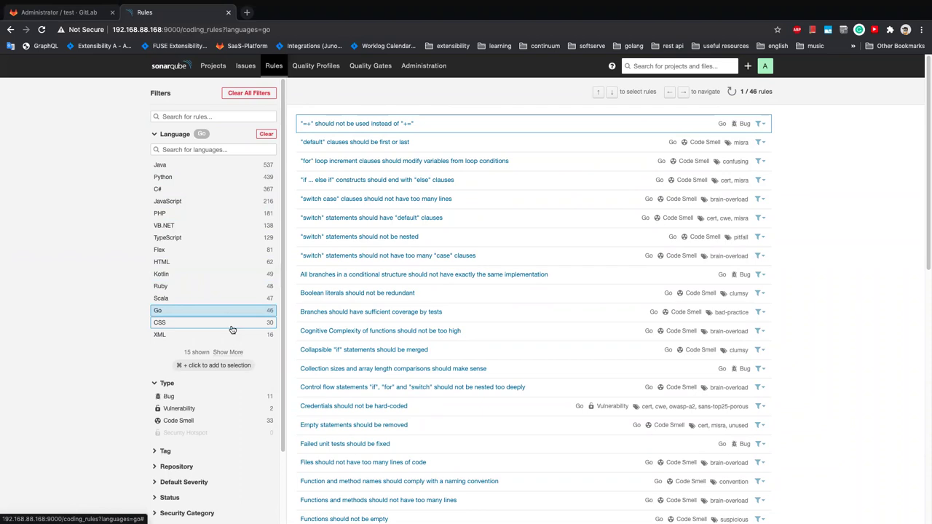
# - Filter the quality profiles by Go and check the actions available for its built-in Sonar way profile
pyautogui.click(316, 67)
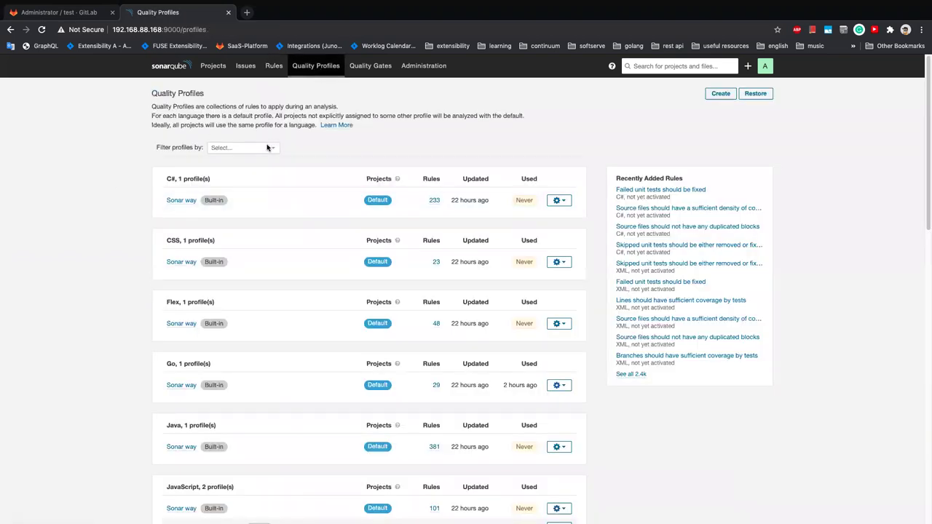
pyautogui.click(267, 148)
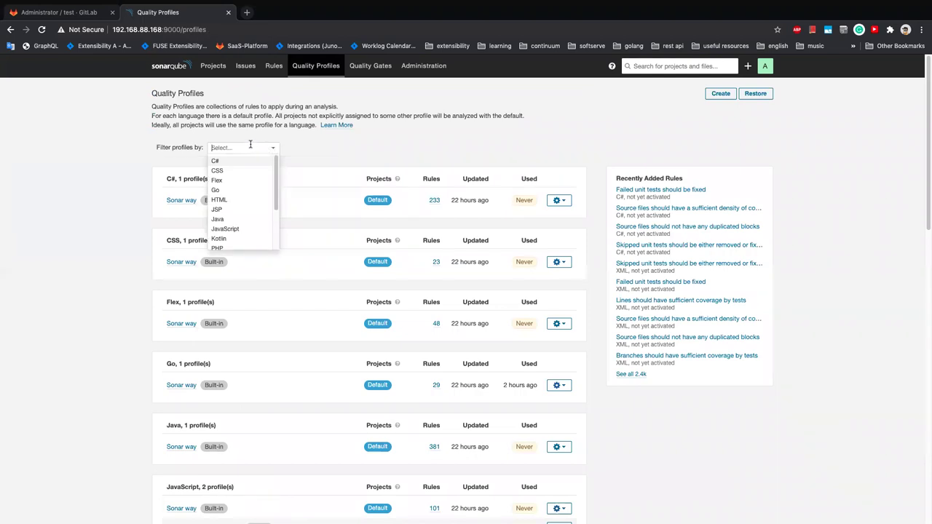
pyautogui.write('go')
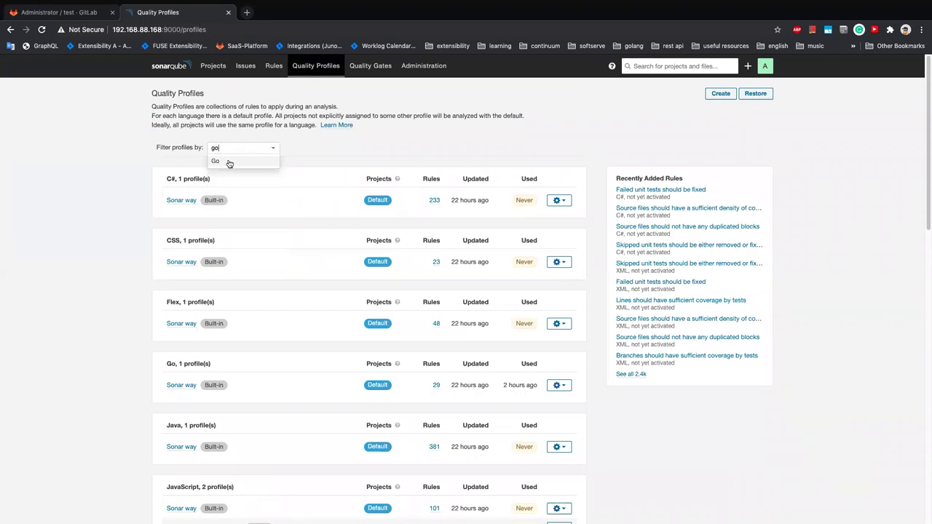
pyautogui.click(228, 164)
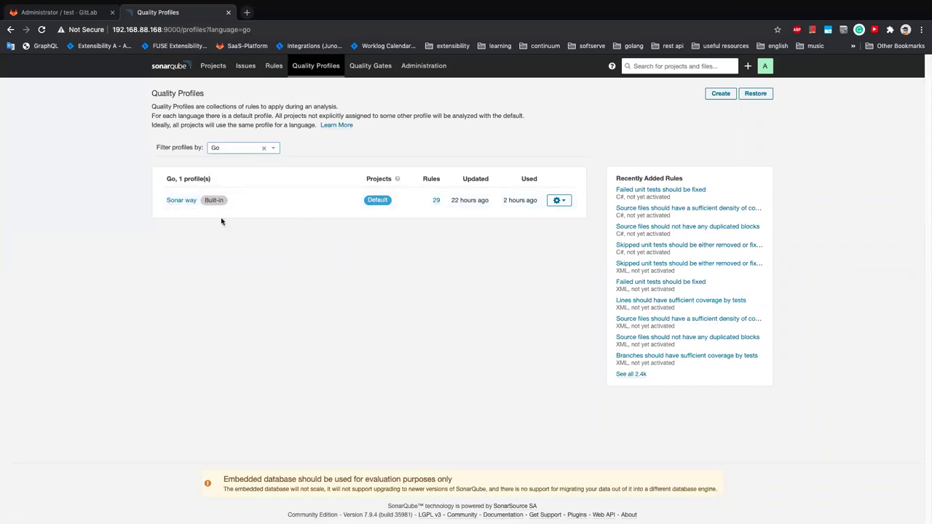
pyautogui.click(565, 203)
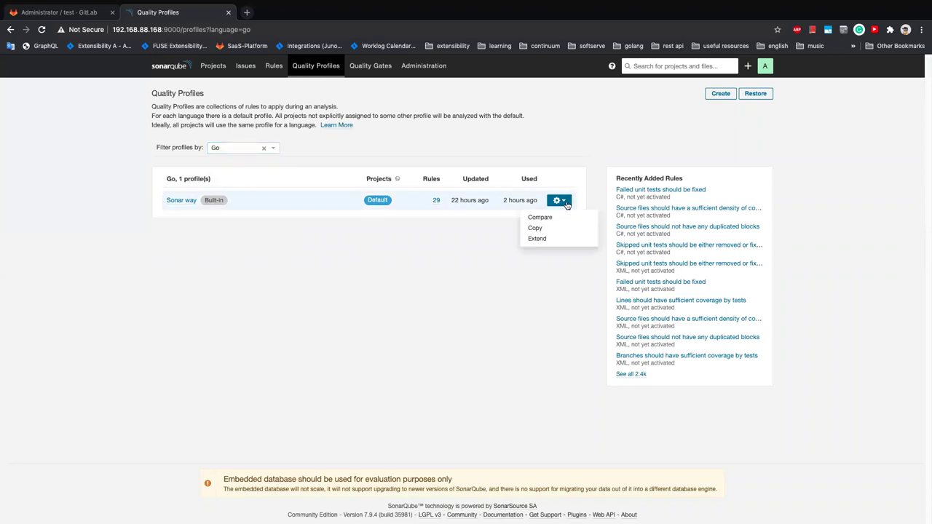
pyautogui.click(447, 249)
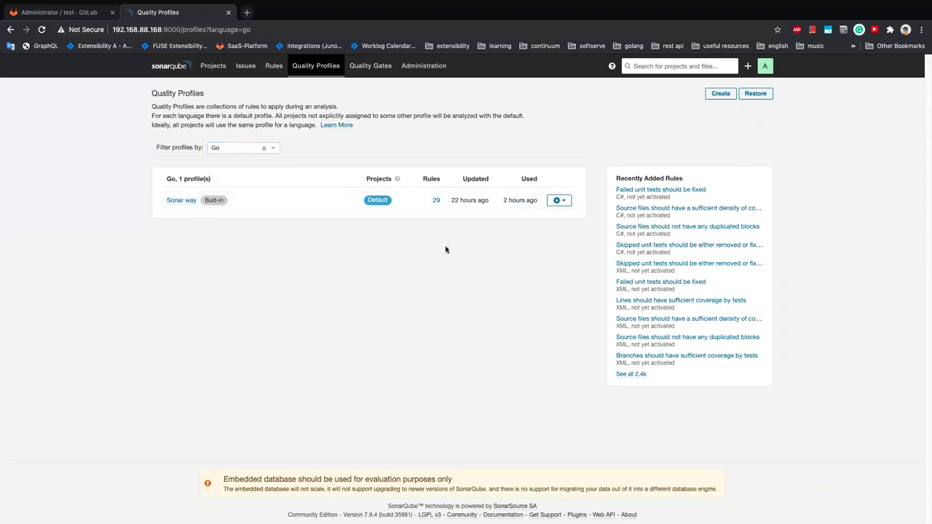
# - Open the Go Sonar way profile and browse the full list of its active rules
pyautogui.click(173, 202)
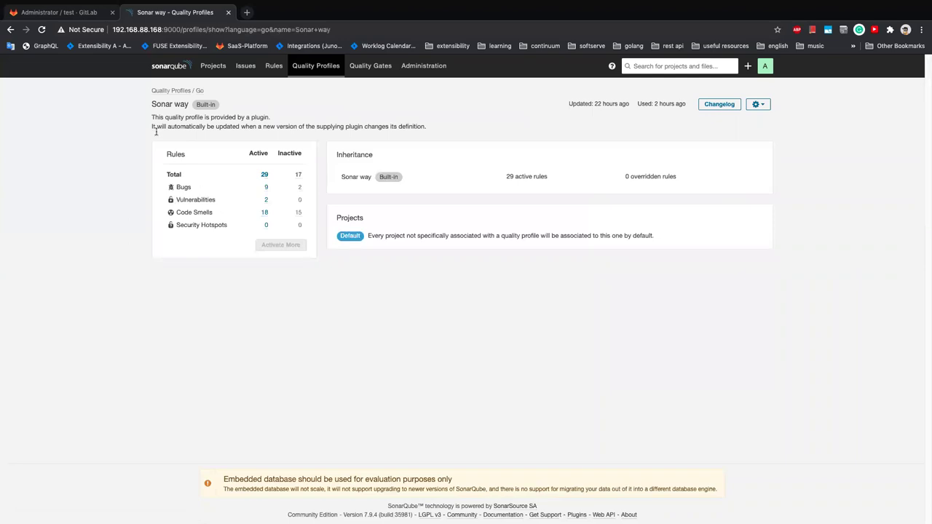
pyautogui.click(264, 176)
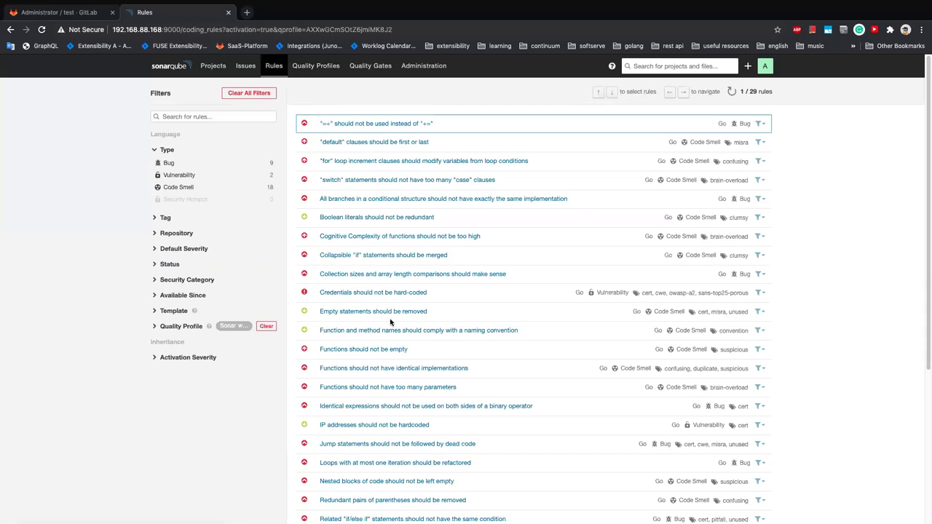
pyautogui.scroll(-5, 390, 322)
pyautogui.scroll(4, 391, 322)
pyautogui.scroll(1, 390, 322)
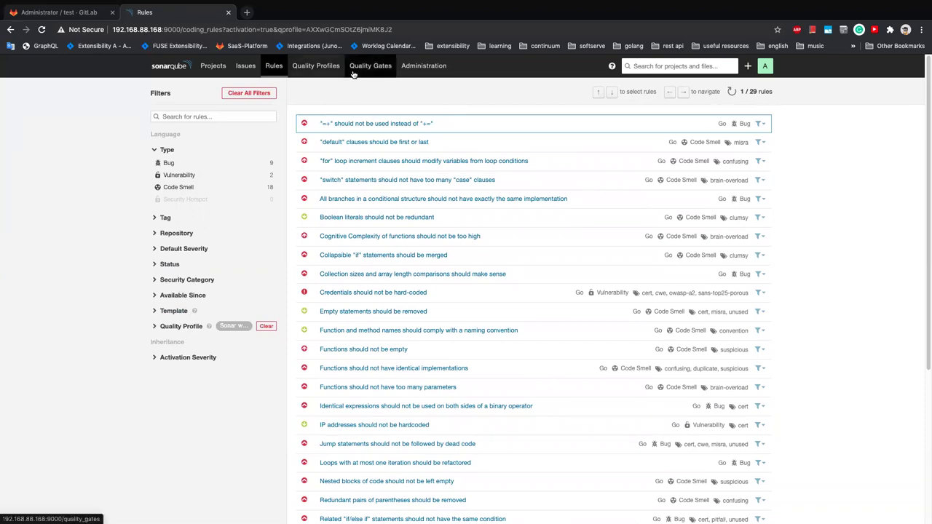
# - Revisit the quality profiles, review the default Sonar way quality gate's conditions and open the no-smells gate
pyautogui.click(321, 65)
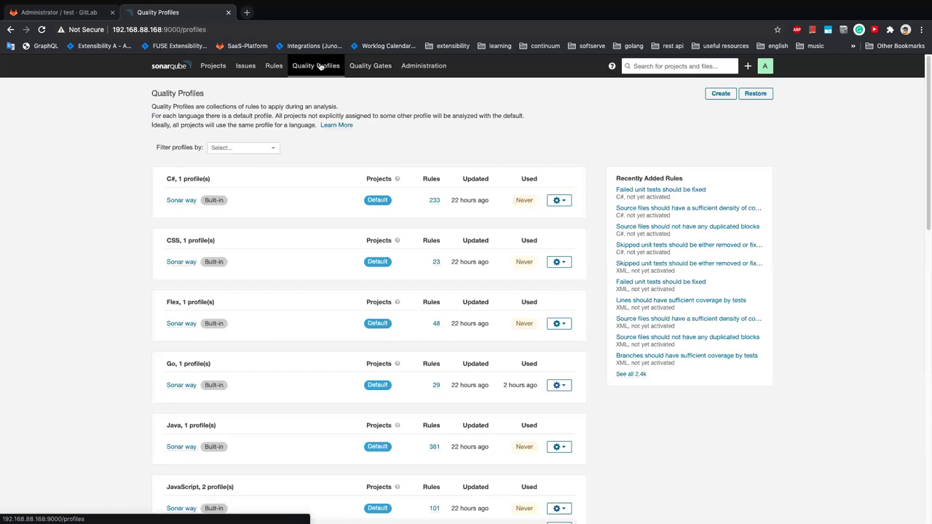
pyautogui.click(356, 67)
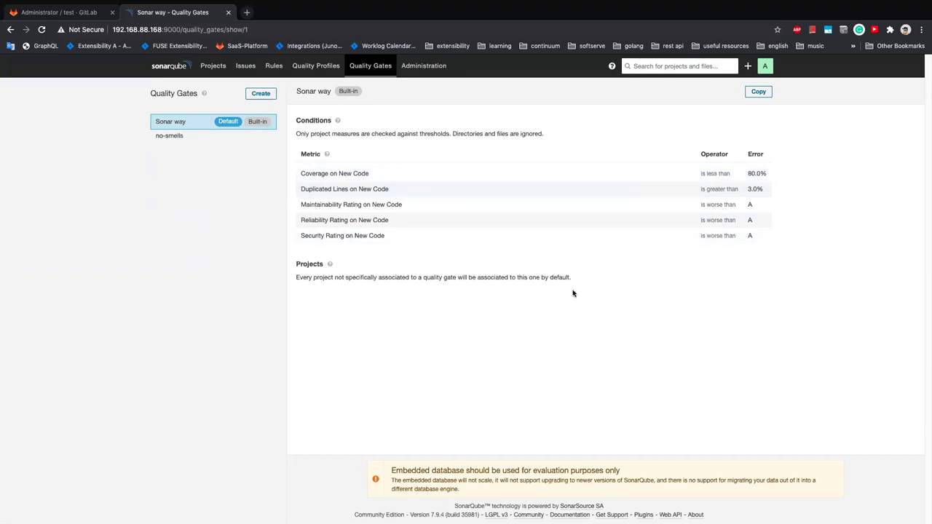
pyautogui.click(184, 138)
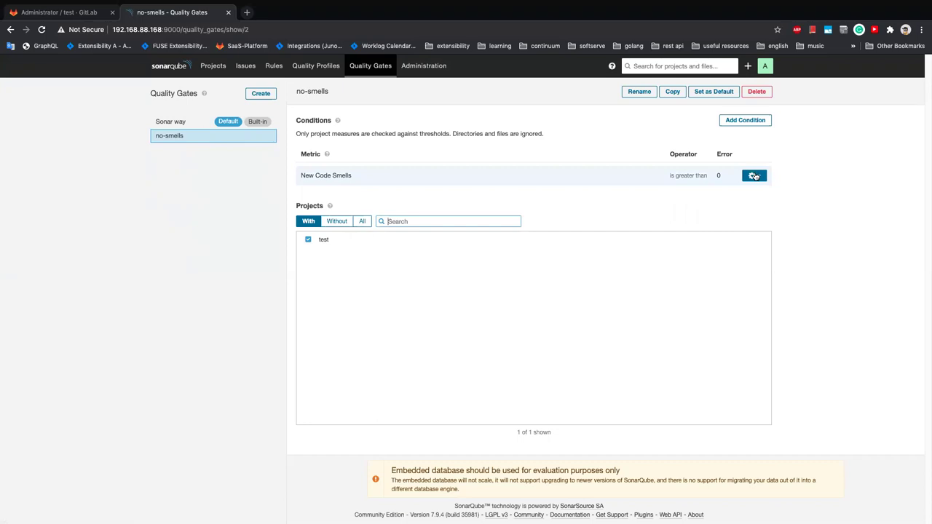
# - Browse the metrics offered for a new condition on the no-smells gate, cancel without adding one, and check its associated test project
pyautogui.click(739, 121)
pyautogui.click(433, 175)
pyautogui.scroll(-2, 427, 250)
pyautogui.scroll(-6, 426, 249)
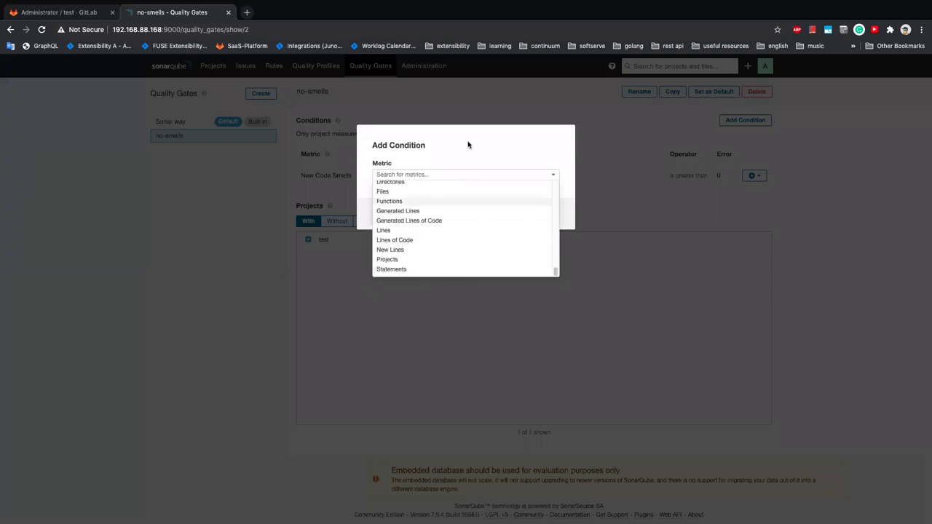
pyautogui.scroll(2, 444, 239)
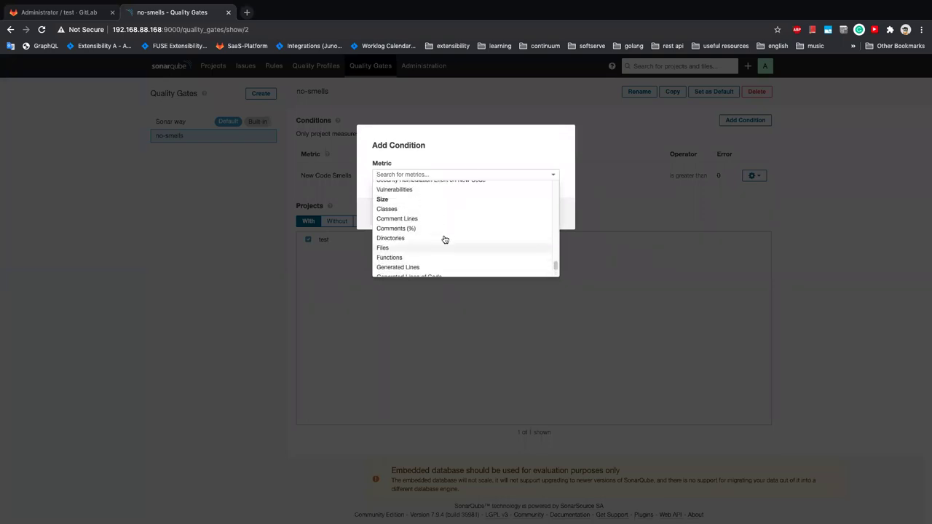
pyautogui.scroll(2, 422, 243)
pyautogui.scroll(-1, 423, 244)
pyautogui.scroll(-3, 423, 245)
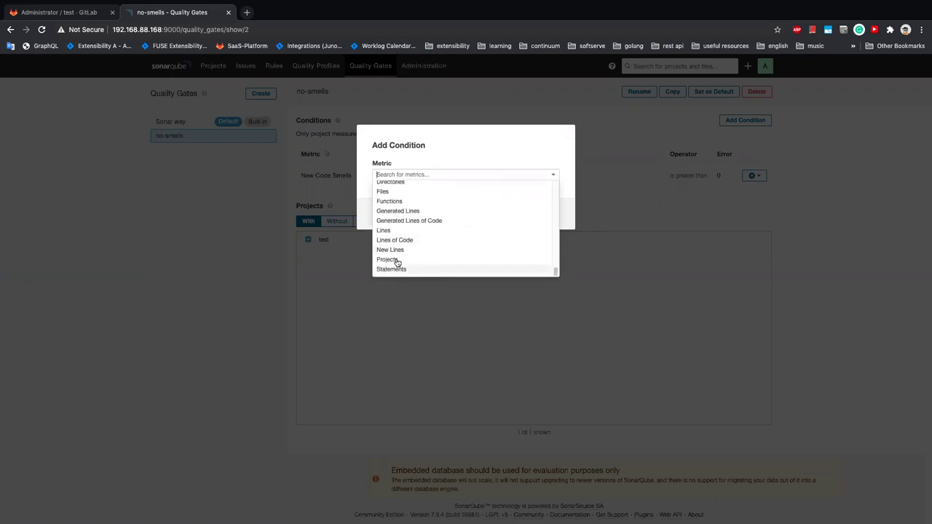
pyautogui.scroll(1, 403, 230)
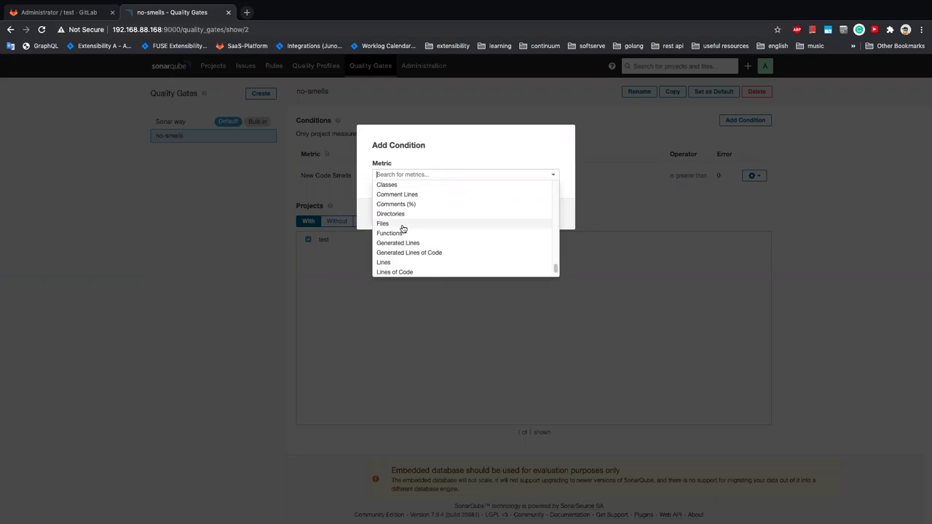
pyautogui.scroll(3, 416, 194)
pyautogui.click(459, 149)
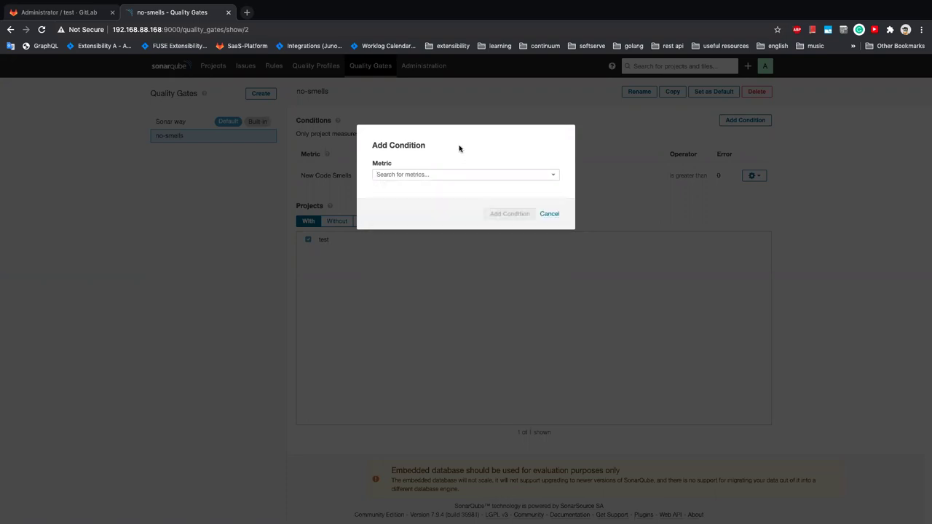
pyautogui.click(549, 213)
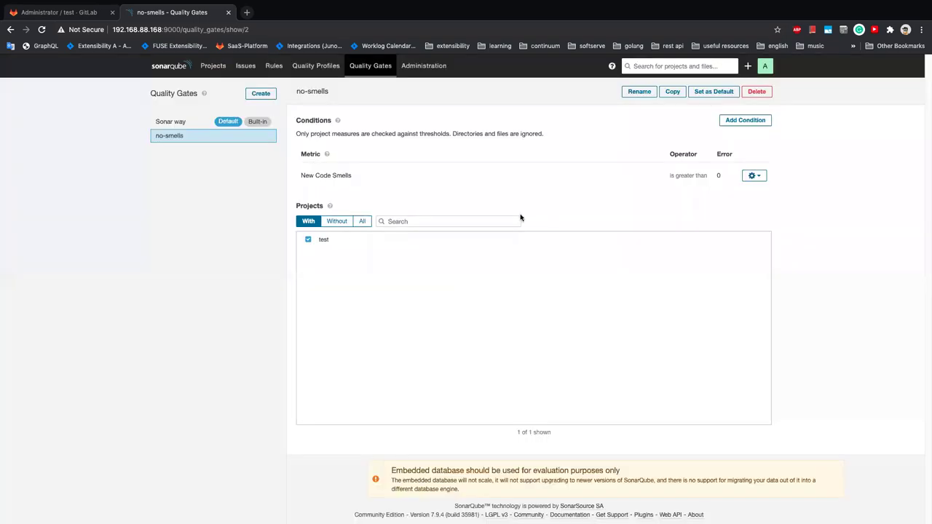
pyautogui.click(324, 242)
# - Switch to GitLab and open world.go from the hello folder of the test repository
pyautogui.click(69, 10)
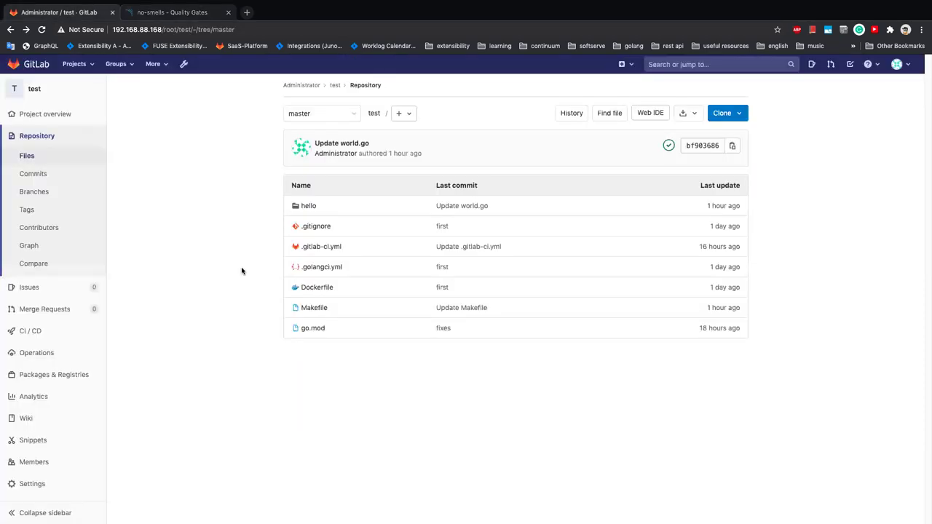
pyautogui.click(306, 206)
pyautogui.click(308, 227)
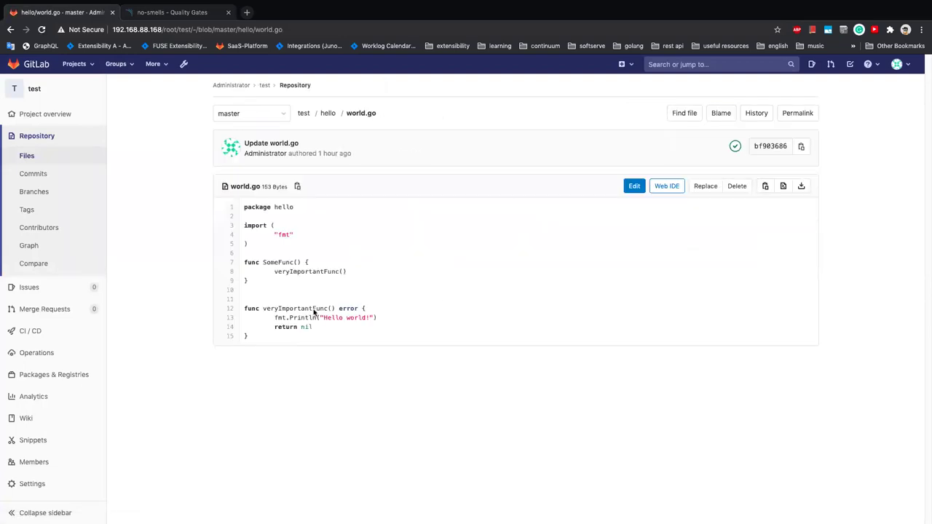
# - Add the comment "// TODO FIXME" directly above veryImportantFunc in world.go and commit the change to master
pyautogui.click(635, 186)
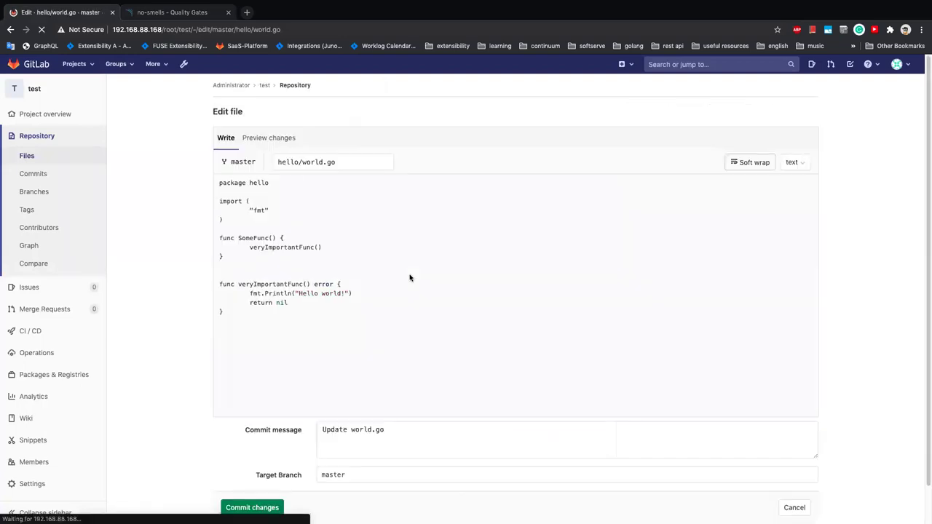
pyautogui.click(258, 265)
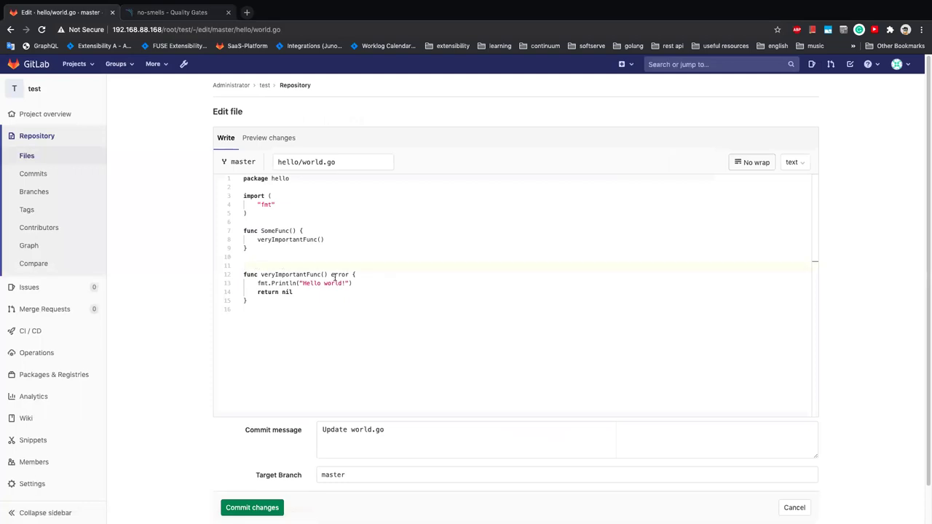
pyautogui.write('// TODO FIXME')
pyautogui.moveTo(254, 266); pyautogui.dragTo(290, 266)
pyautogui.click(290, 266)
pyautogui.scroll(-2, 199, 367)
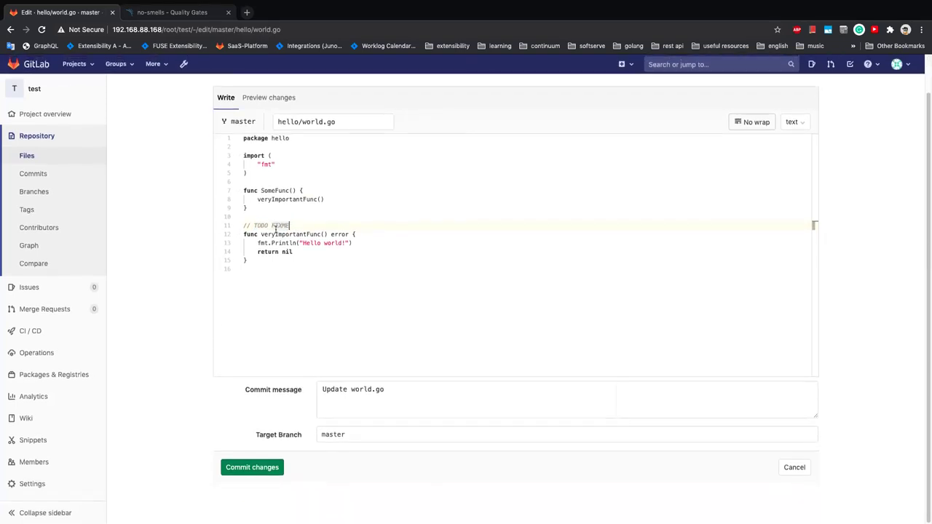
pyautogui.click(247, 468)
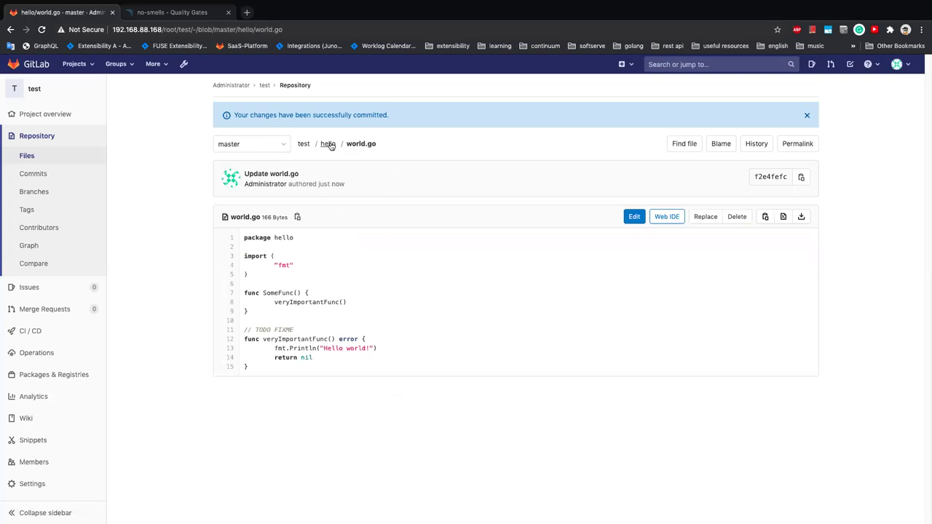
# - Edit world.go again, adding a second "// TODO FIXME" line above veryImportantFunc, and set the target branch to code-smells_one
pyautogui.click(632, 218)
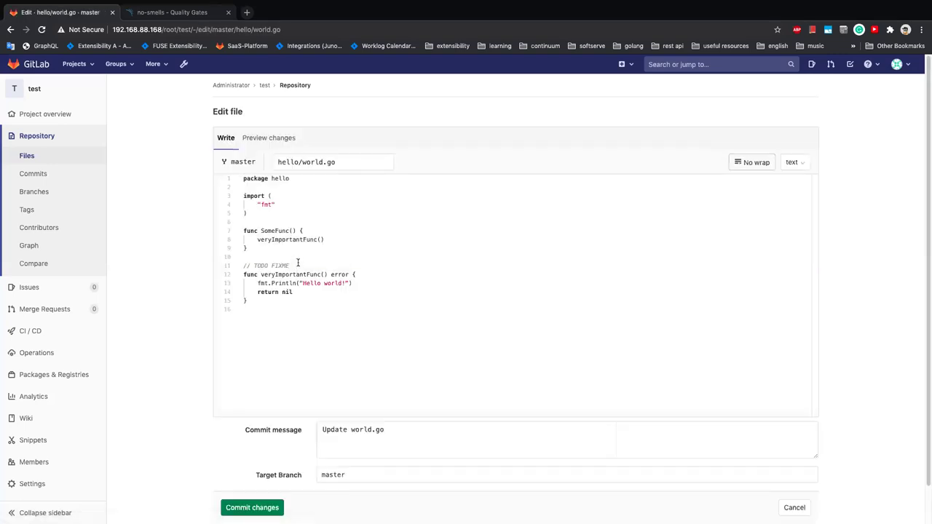
pyautogui.press('Return')
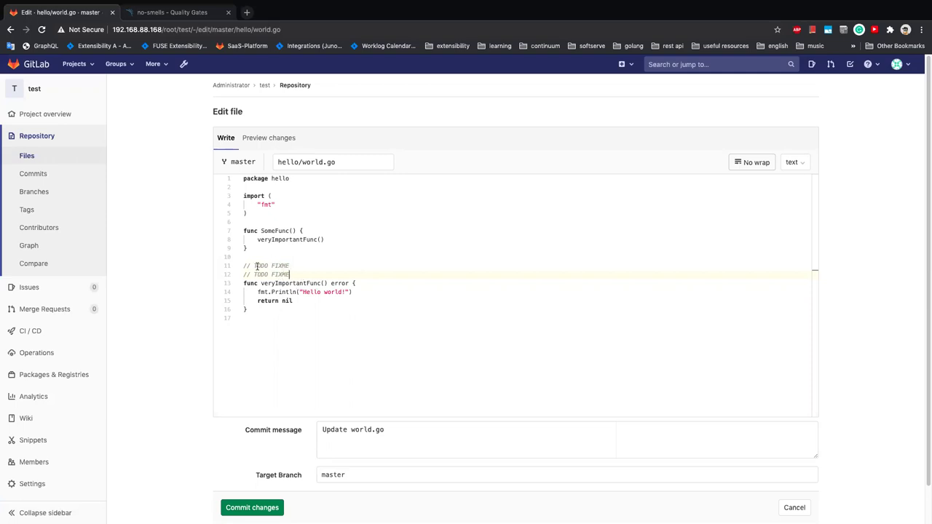
pyautogui.doubleClick(354, 474)
pyautogui.write('code-smells_on')
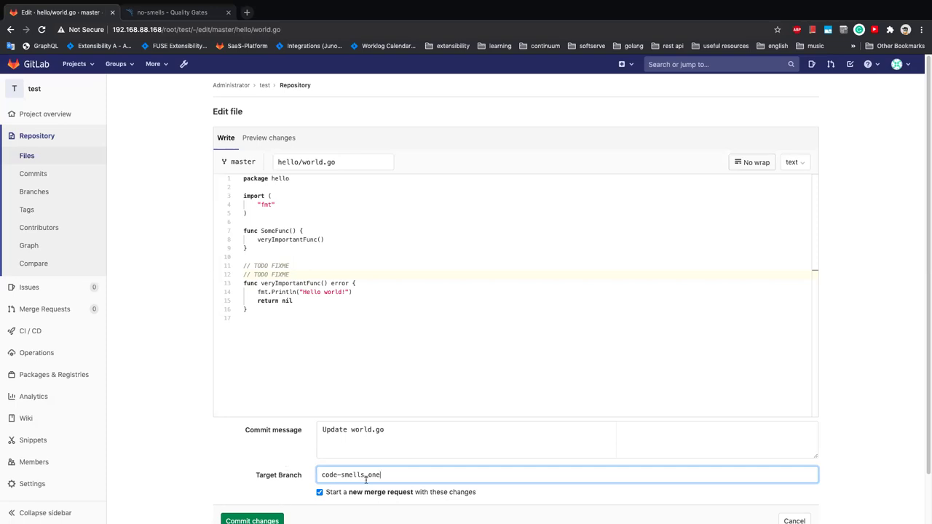
# - Commit the change with a new merge request started and submit the request from code-smells_one into master with its default options
pyautogui.click(252, 520)
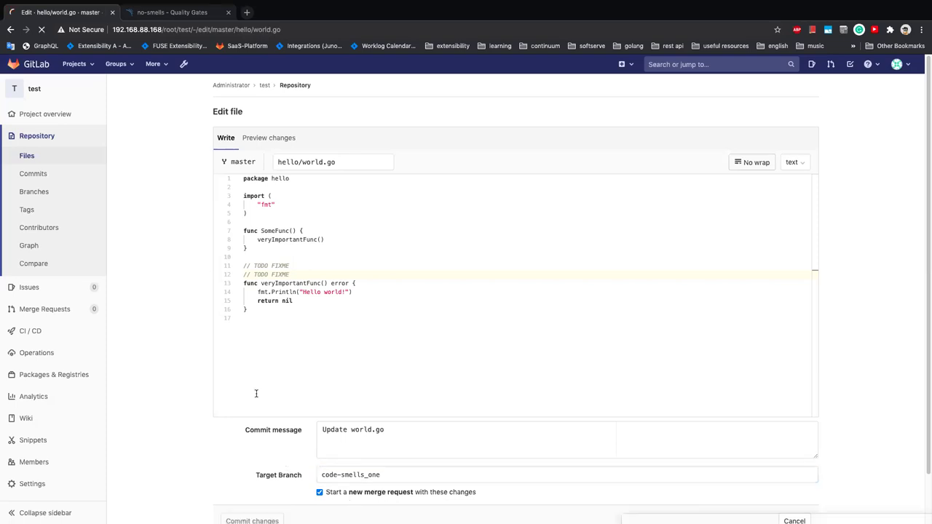
pyautogui.scroll(-3, 285, 296)
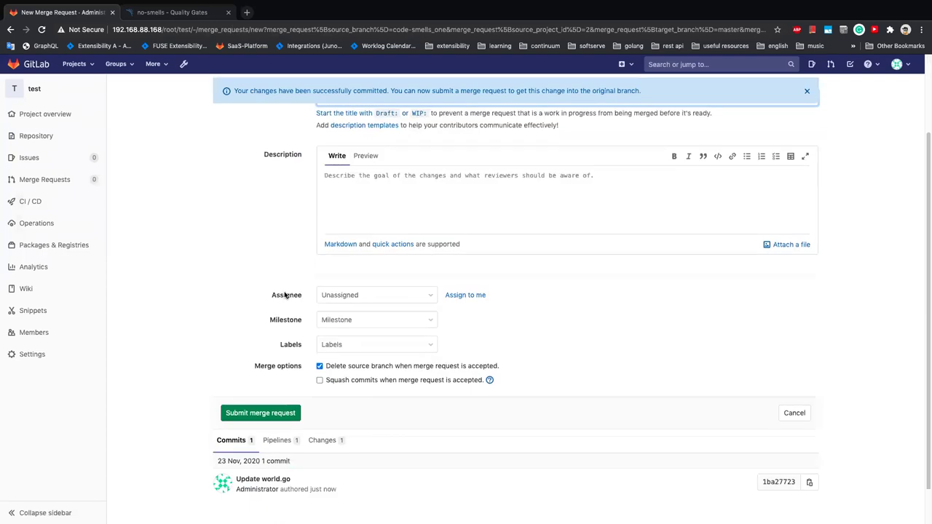
pyautogui.click(265, 413)
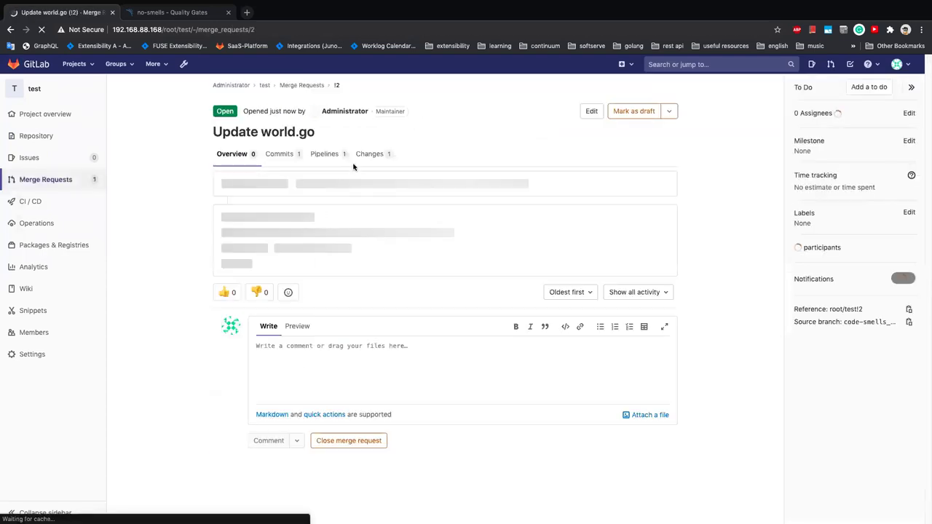
# - Review the merge request's world.go changes, check its pipeline's first stage in the overview, and go back to the changes
pyautogui.click(369, 154)
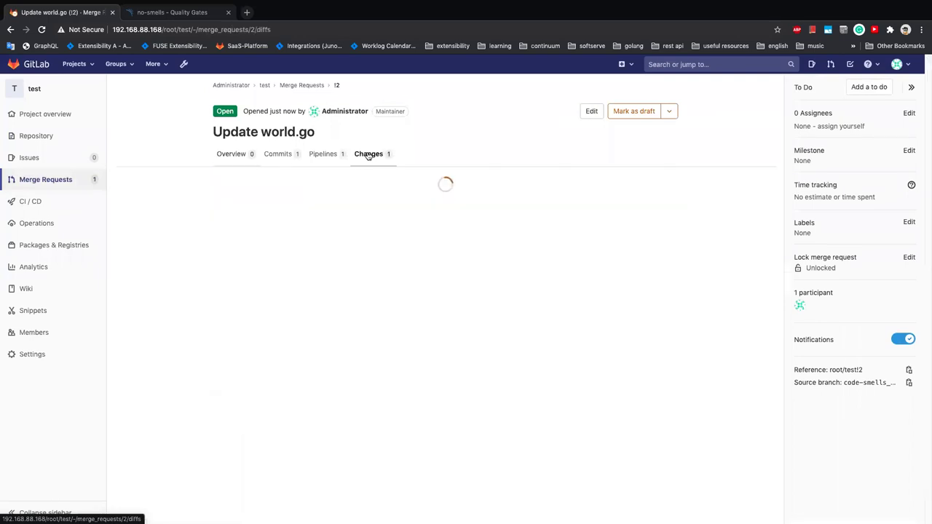
pyautogui.moveTo(275, 283); pyautogui.dragTo(324, 283)
pyautogui.click(232, 156)
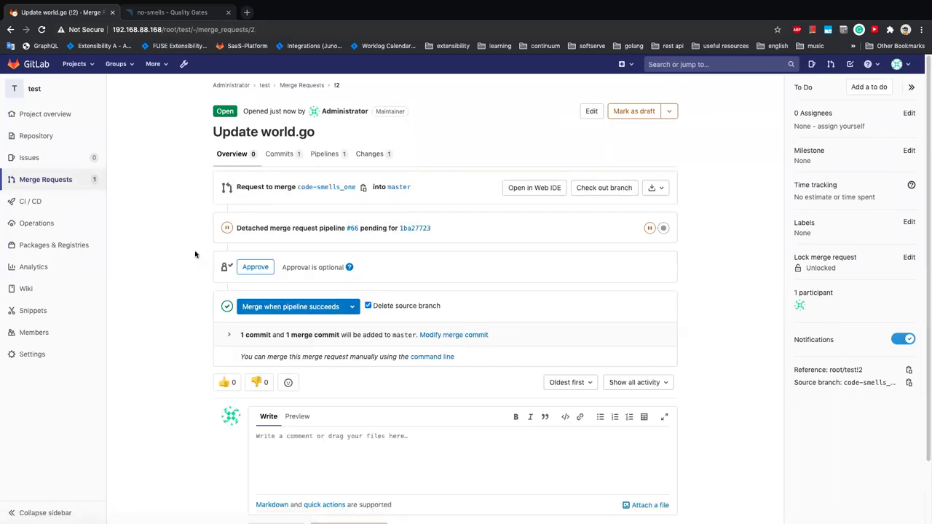
pyautogui.click(650, 229)
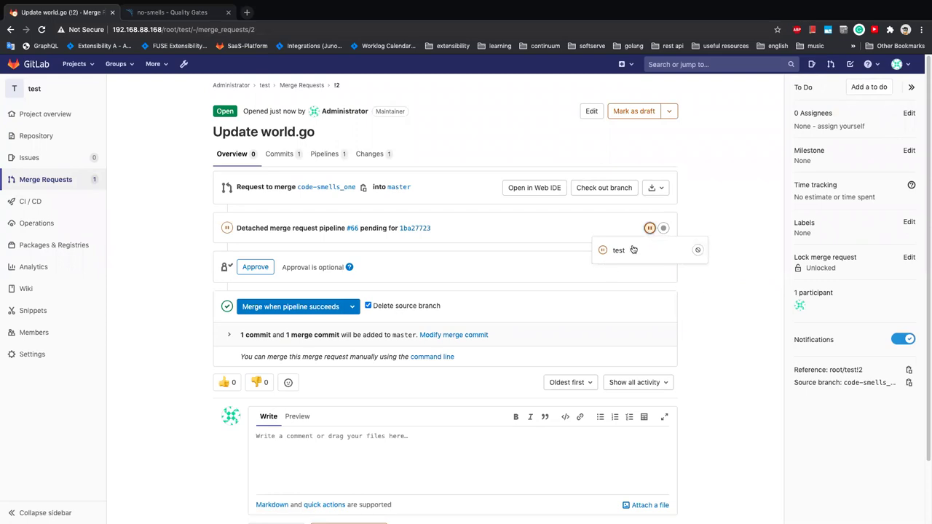
pyautogui.click(690, 287)
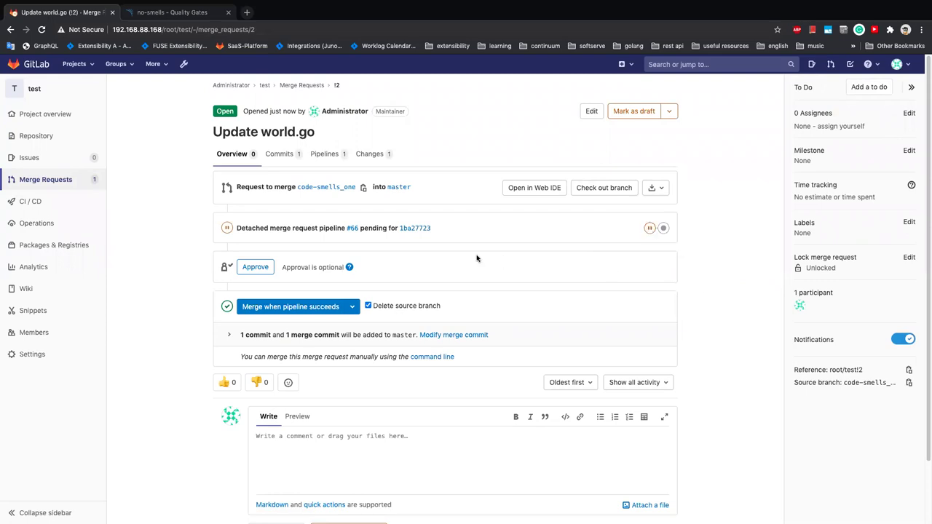
pyautogui.click(374, 153)
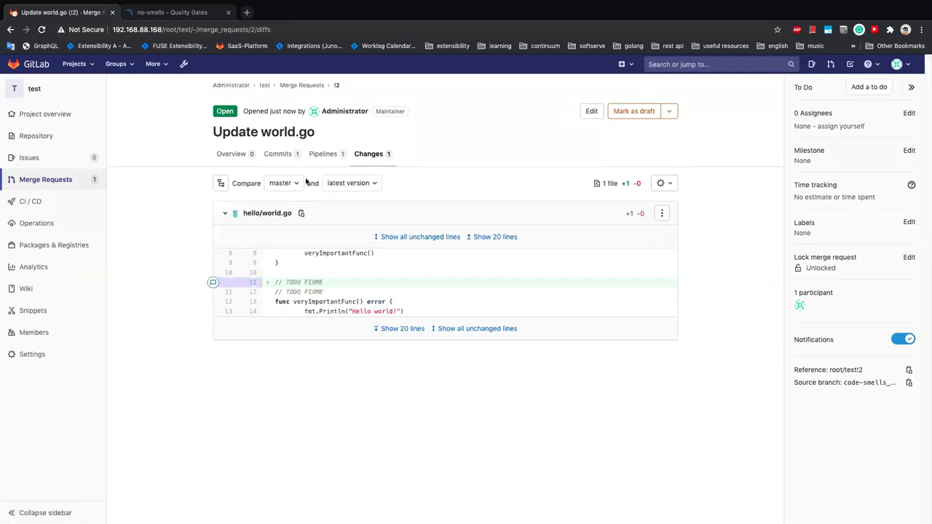
# - Open the test job of the merge request's detached pipeline from its overview, check its status, and return to the merge request
pyautogui.click(243, 169)
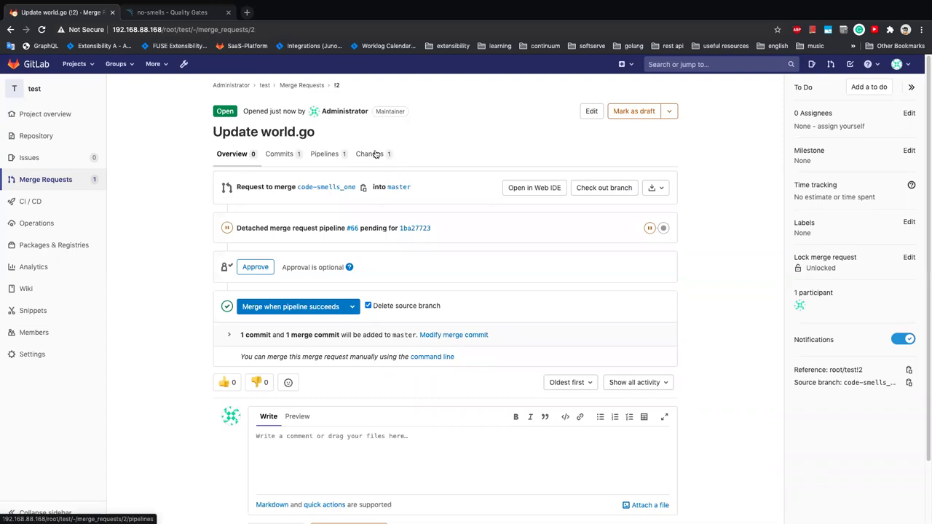
pyautogui.click(649, 228)
pyautogui.click(641, 250)
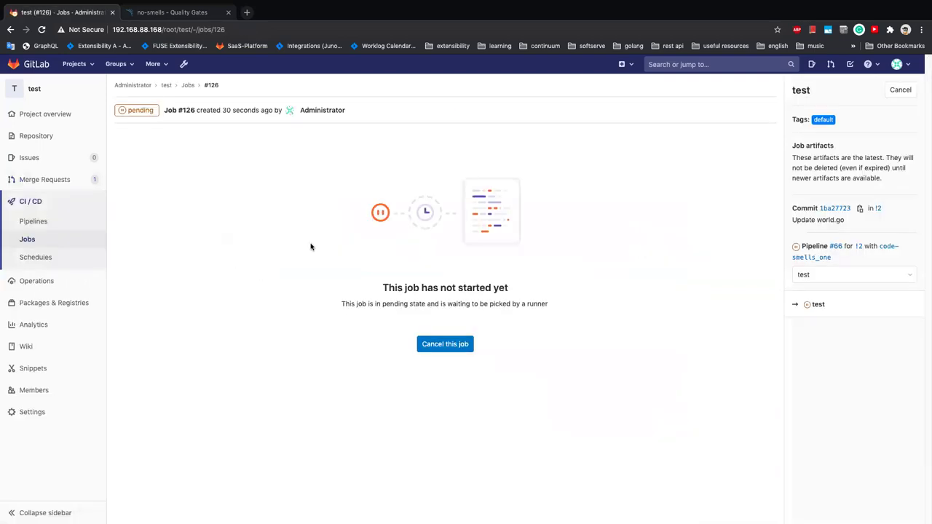
pyautogui.hotkey('alt', 'Left')
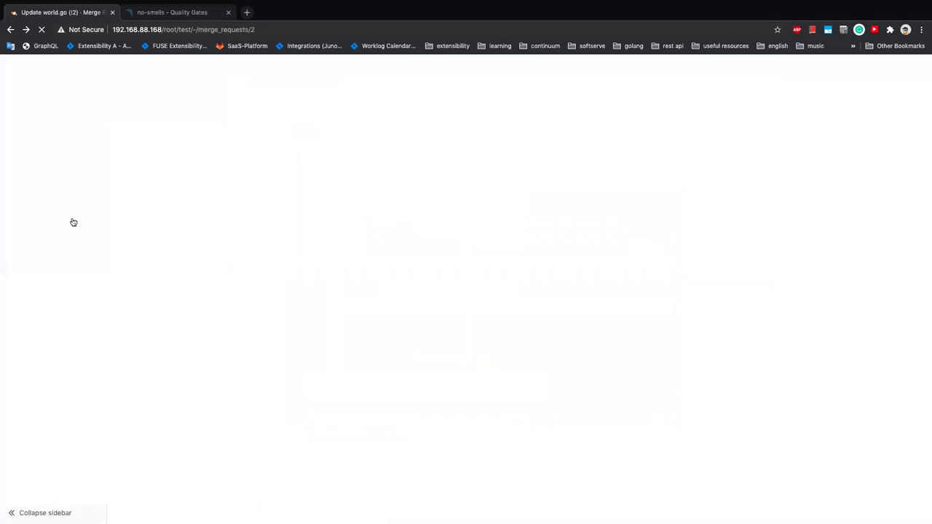
# - Open the project's job list, read the log of the running sonar-scan job on master, and return to the list
pyautogui.moveTo(85, 220)
pyautogui.moveTo(44, 204)
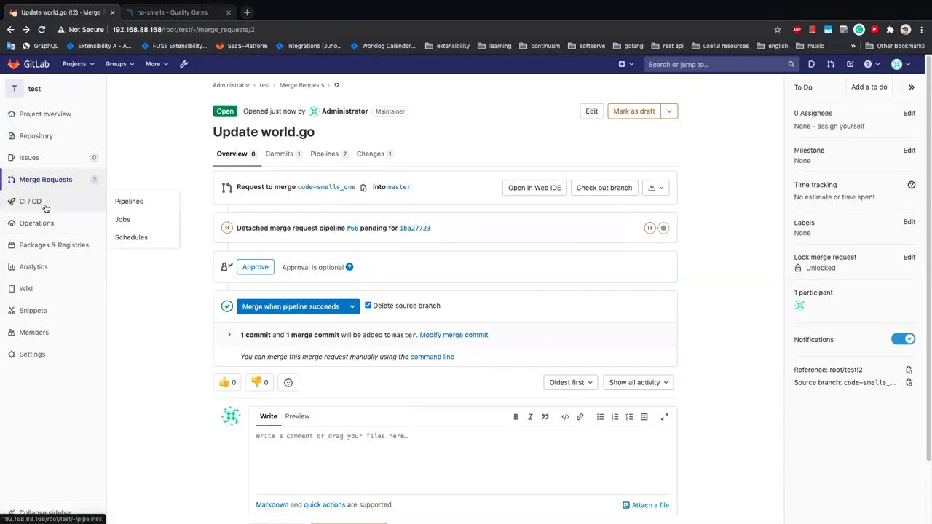
pyautogui.click(124, 220)
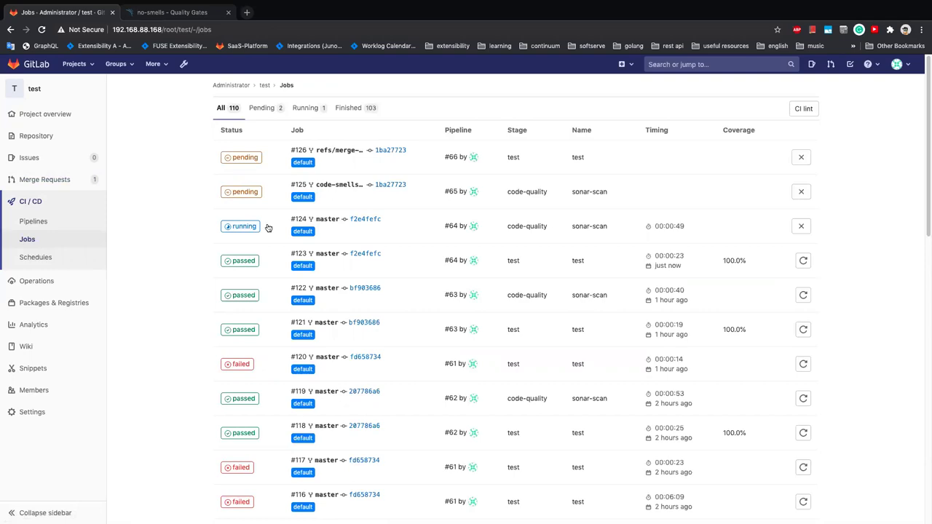
pyautogui.click(247, 226)
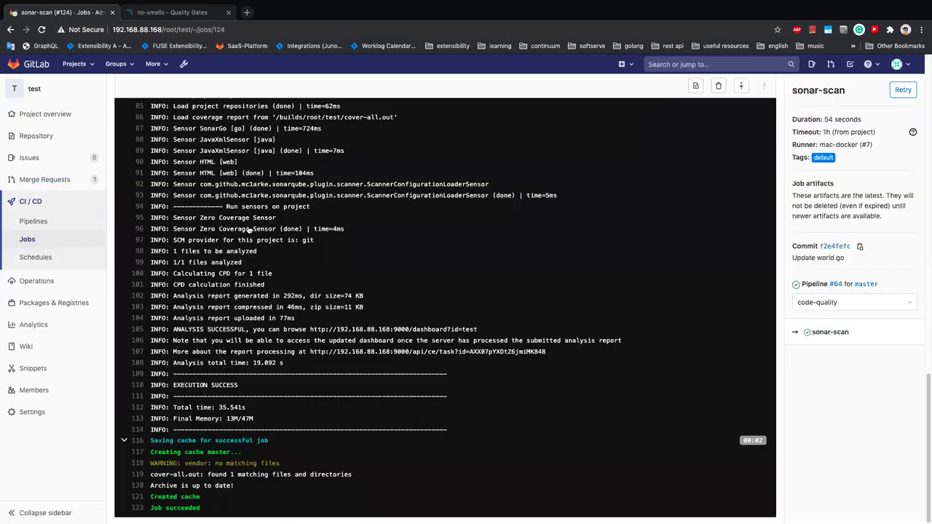
pyautogui.scroll(15, 248, 229)
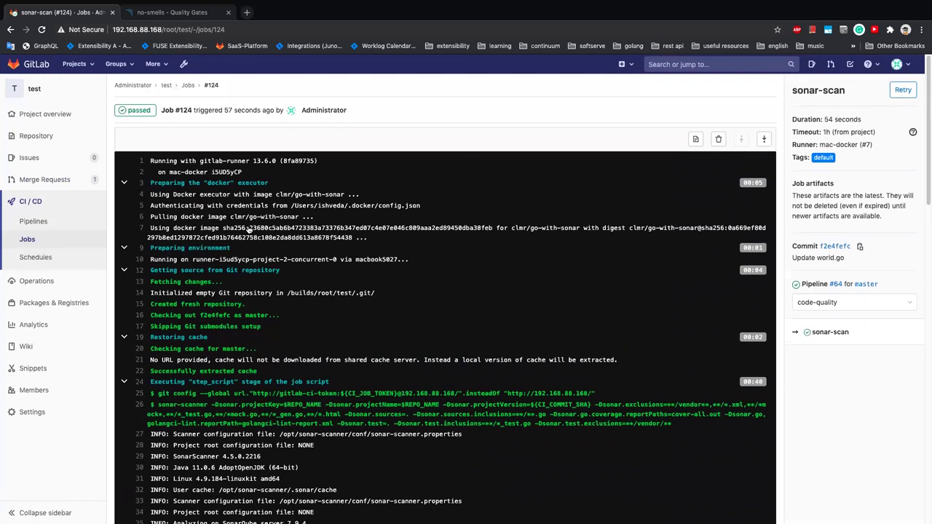
pyautogui.press('super+bracketleft')
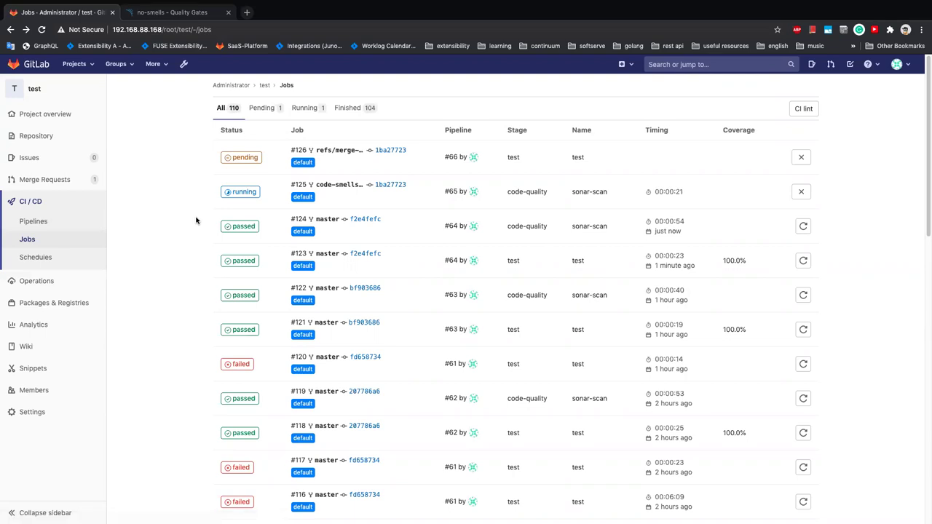
# - Open the sonar-scan job from the Update world.go merge request's pipelines and examine its log, highlighting the image name clmr/go-with-sonar
pyautogui.click(58, 181)
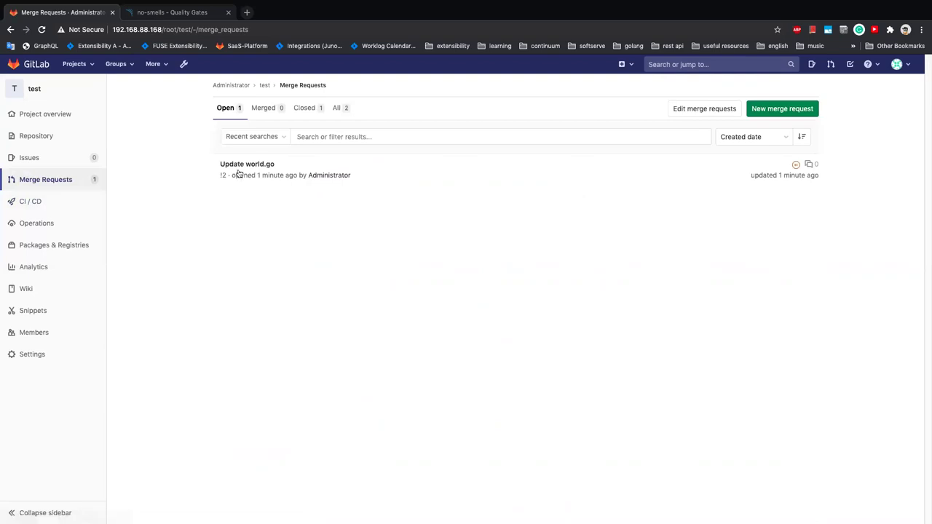
pyautogui.click(248, 165)
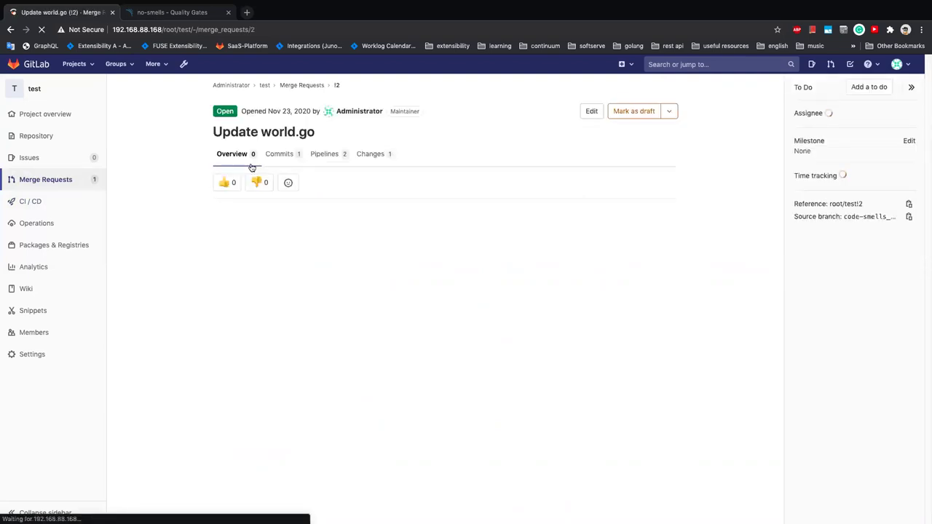
pyautogui.click(325, 154)
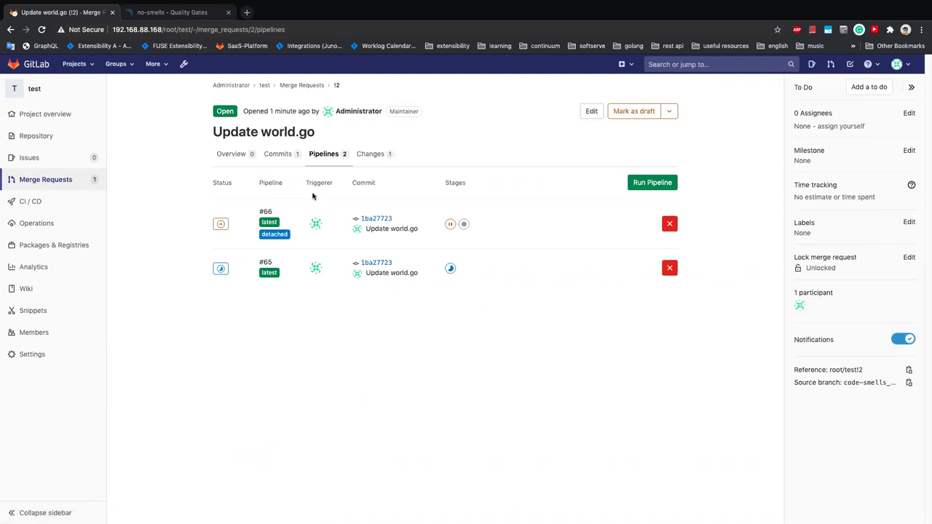
pyautogui.click(451, 269)
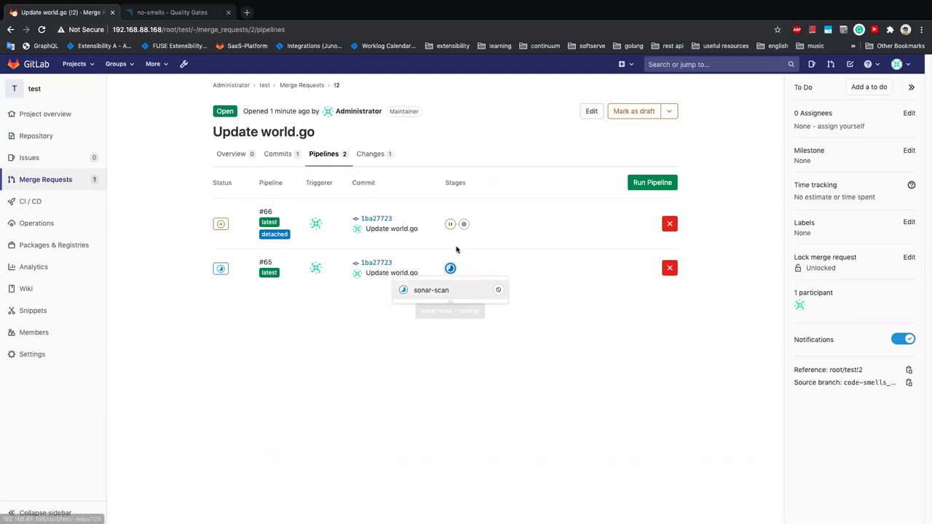
pyautogui.click(431, 300)
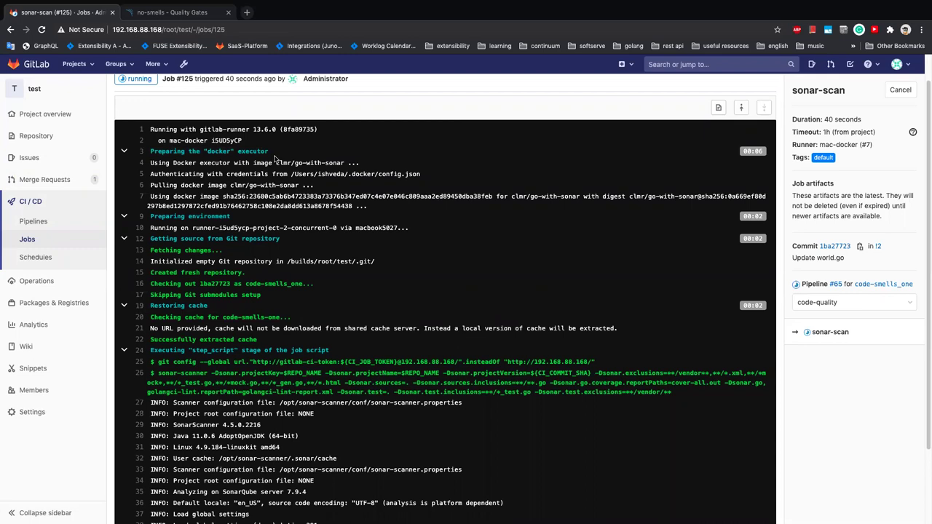
pyautogui.moveTo(274, 160); pyautogui.dragTo(346, 161)
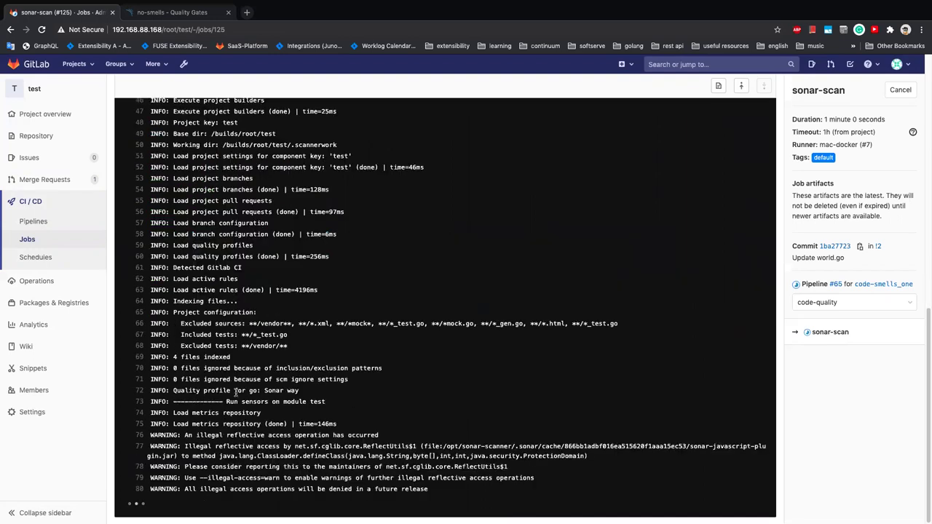
pyautogui.scroll(20, 236, 393)
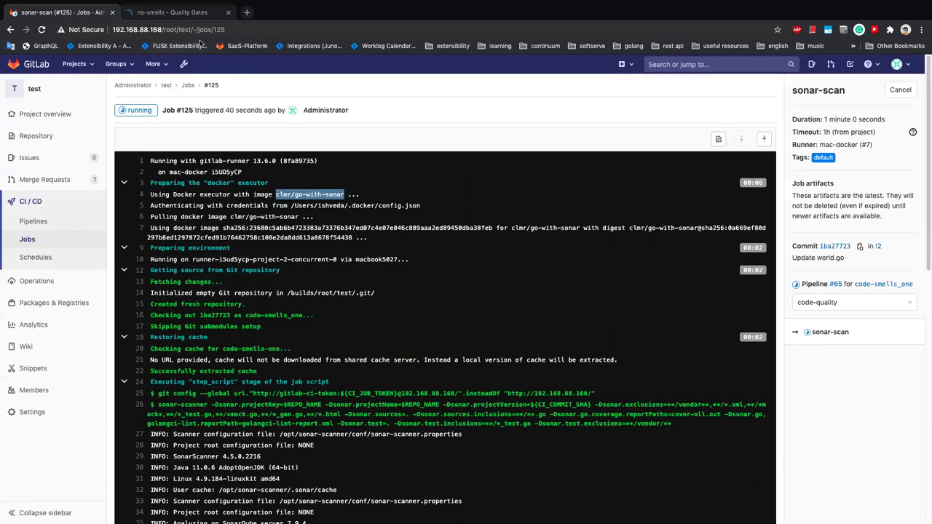
# - Reopen the Update world.go merge request from the project's list of open merge requests
pyautogui.click(182, 13)
pyautogui.click(87, 12)
pyautogui.click(59, 180)
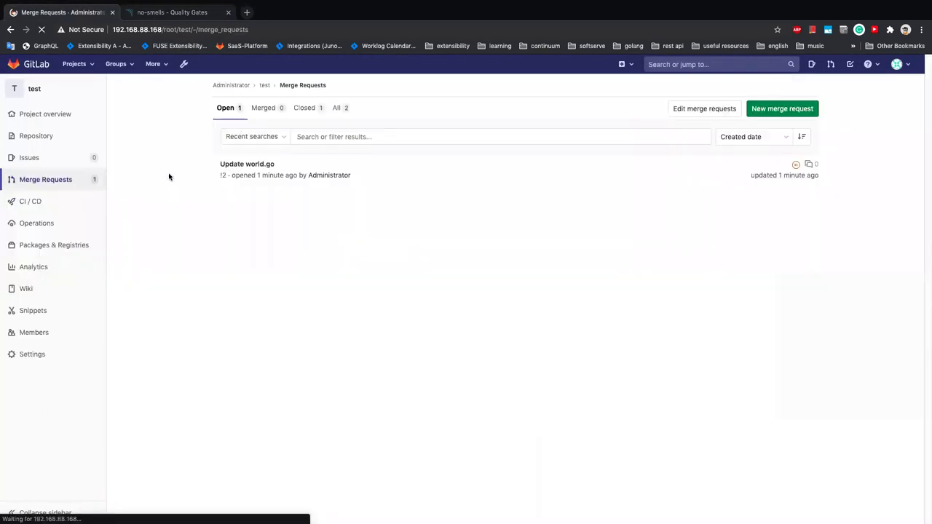
pyautogui.click(249, 164)
# - Switch to SonarQube, open the test project, and review its branch list and the metrics on its master overview
pyautogui.click(172, 12)
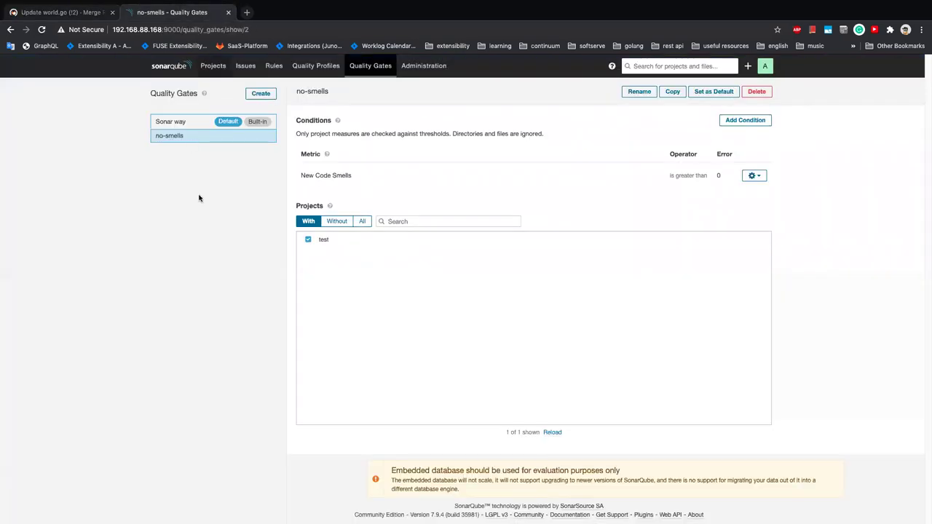
pyautogui.click(213, 66)
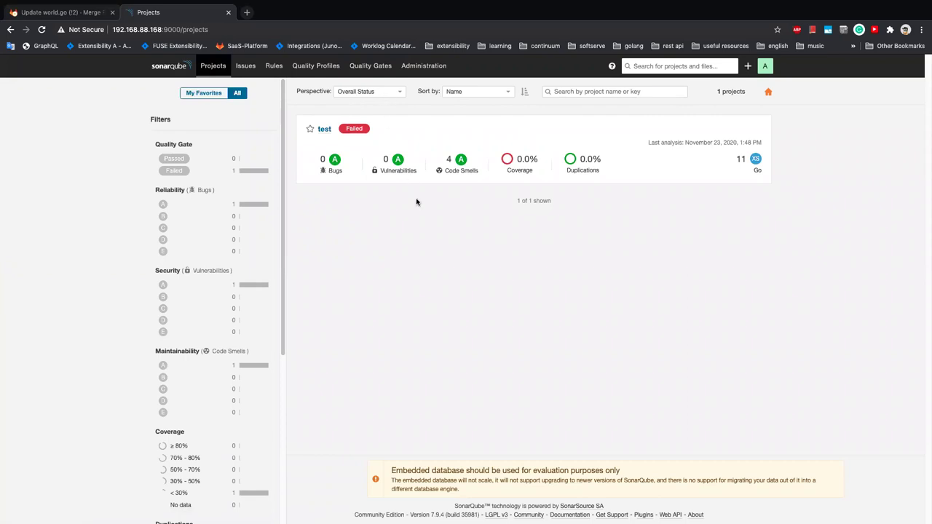
pyautogui.click(324, 130)
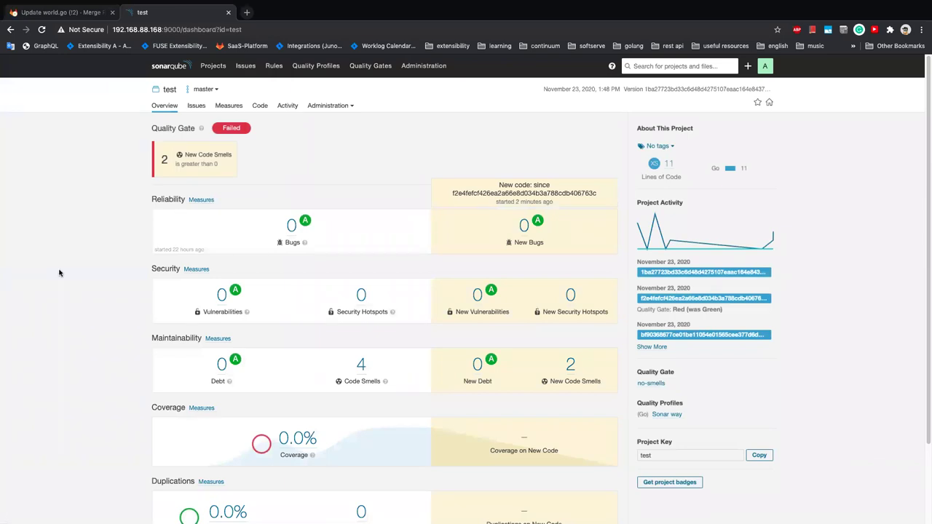
pyautogui.click(207, 89)
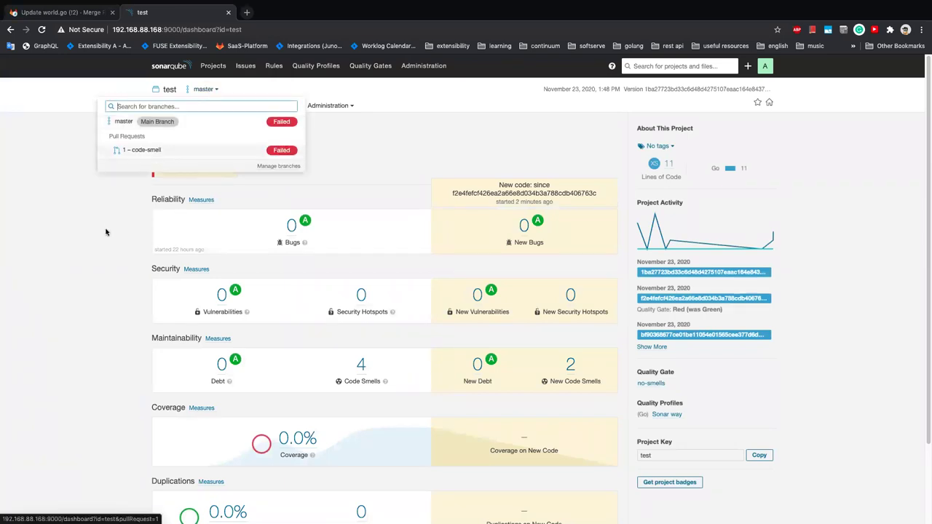
pyautogui.click(106, 232)
pyautogui.scroll(-3, 113, 250)
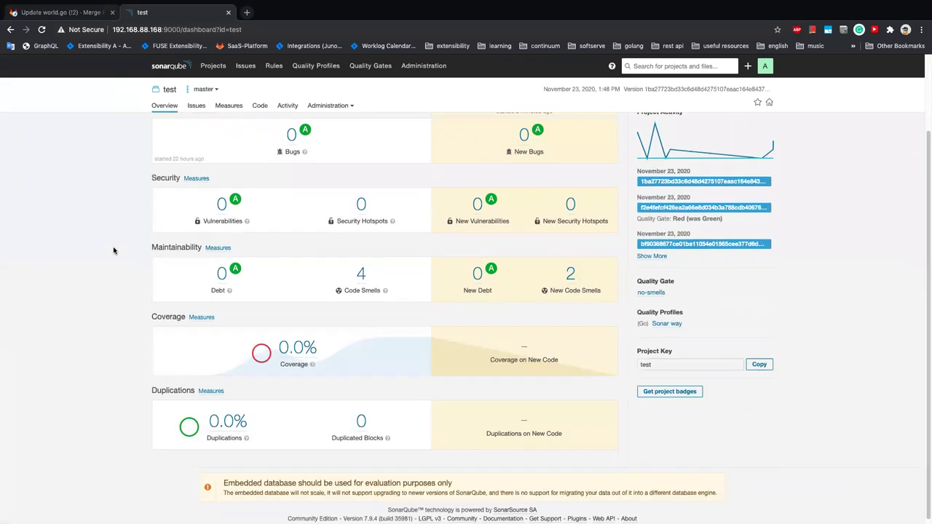
pyautogui.scroll(2, 113, 250)
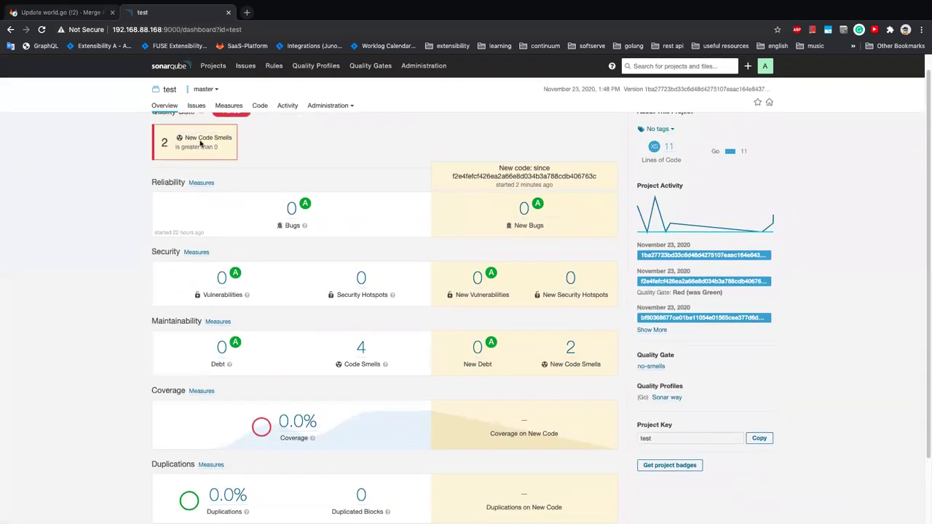
# - Examine the new code smells behind the test project's quality gate condition and return to the project overview
pyautogui.click(201, 144)
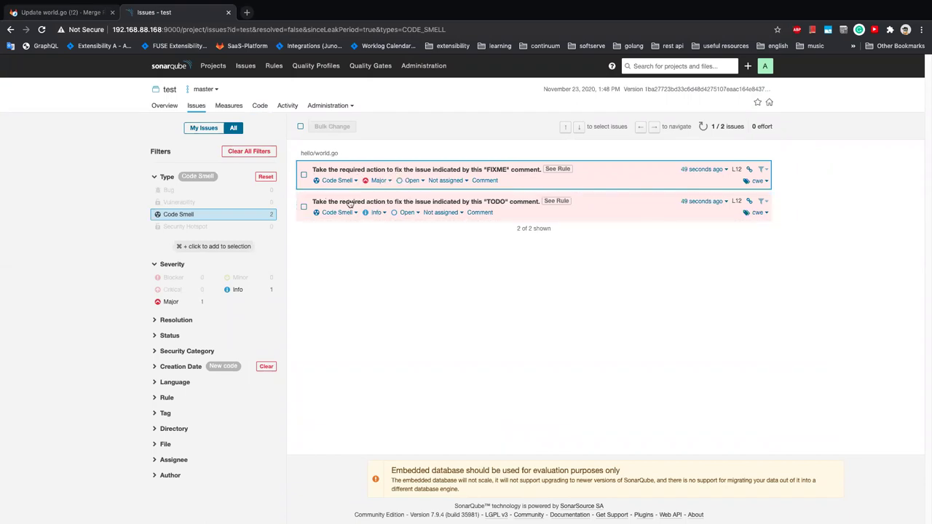
pyautogui.click(177, 108)
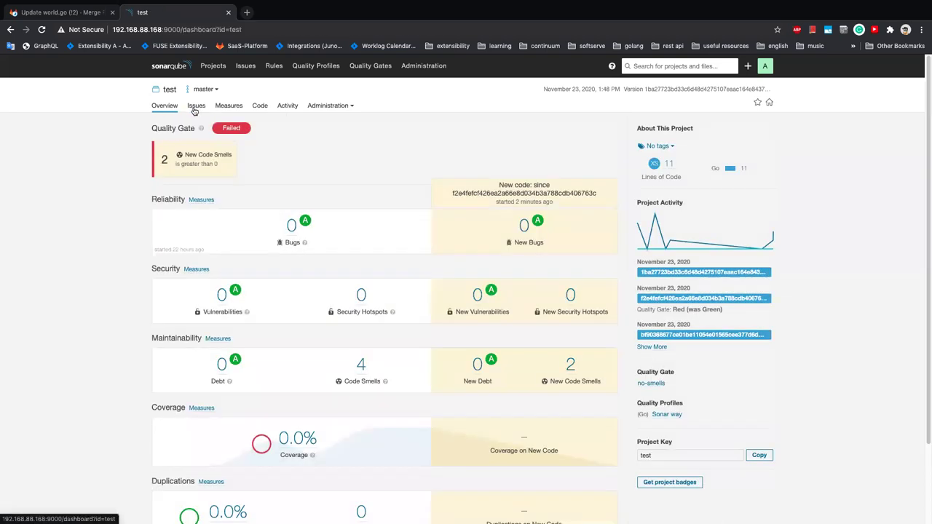
pyautogui.click(194, 109)
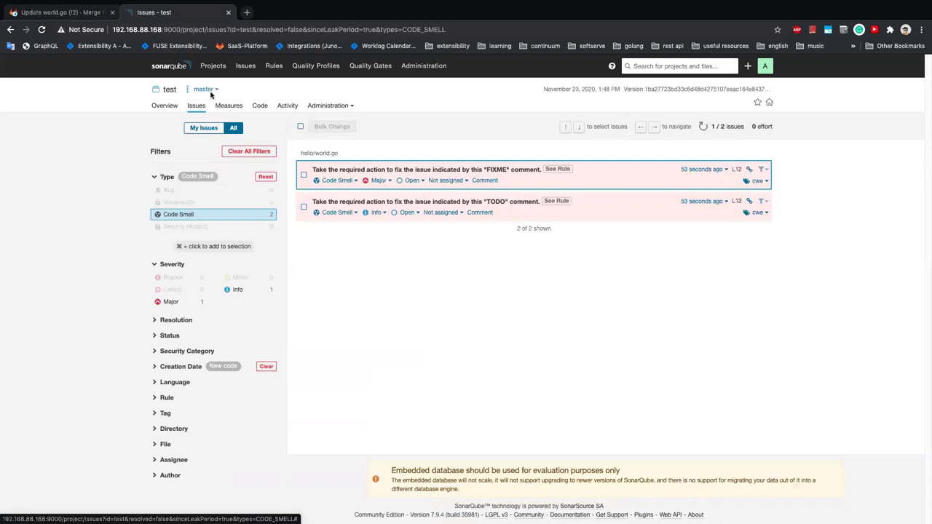
pyautogui.click(161, 105)
# - Reopen the Update world.go merge request in GitLab and check the test project's branch list in SonarQube for its pull request
pyautogui.hotkey('ctrl', 'shift', 'Tab')
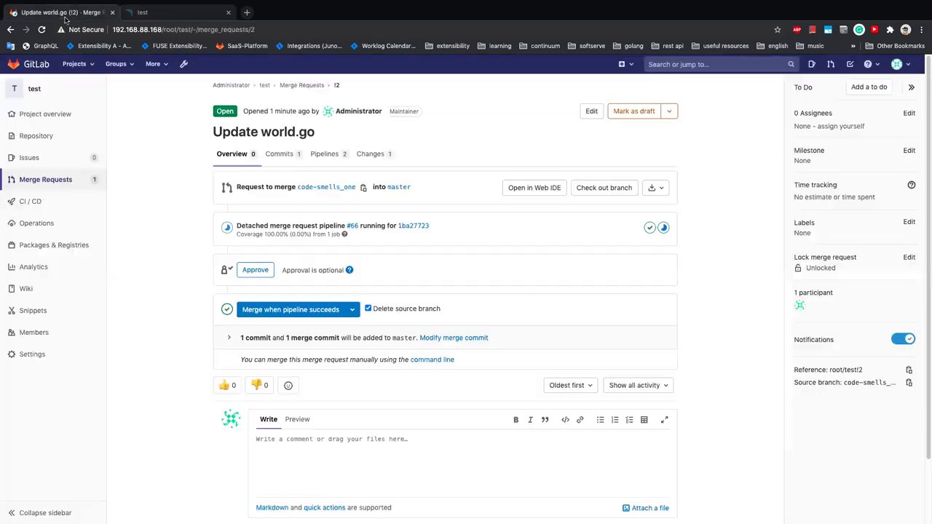
pyautogui.click(59, 184)
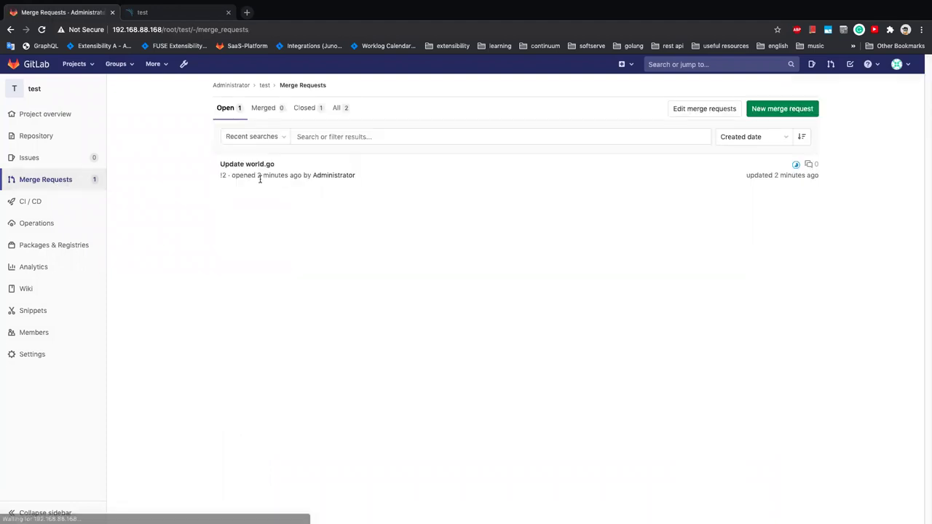
pyautogui.click(262, 165)
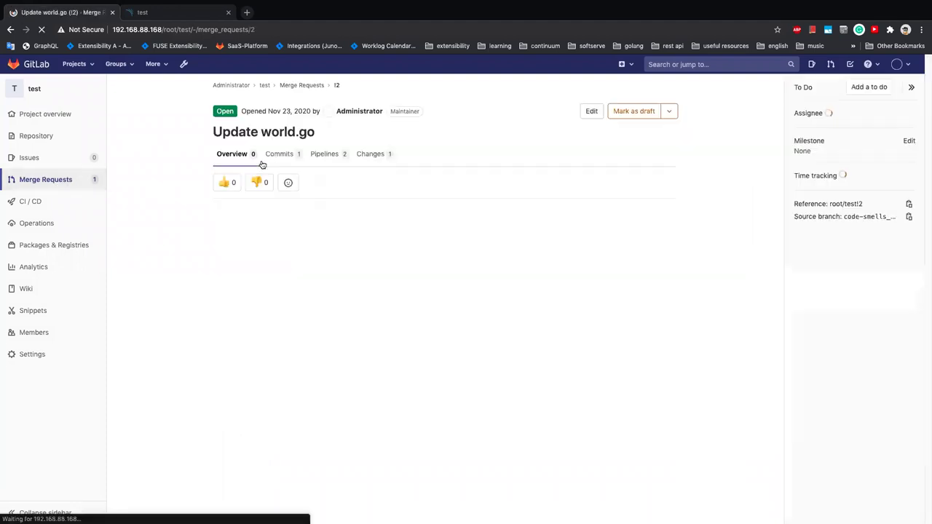
pyautogui.click(177, 12)
pyautogui.click(205, 89)
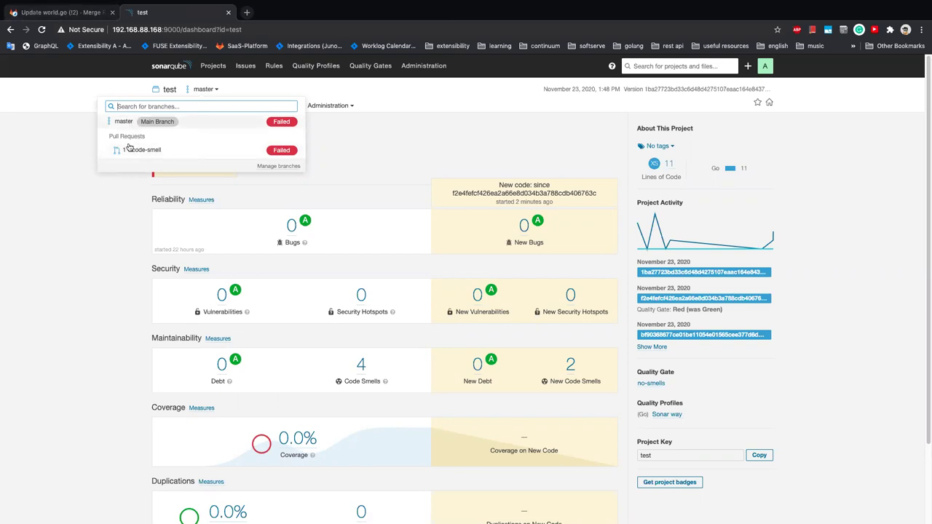
# - Switch to GitLab and open the sonar-scan-mr job from the merge request pipeline's second stage
pyautogui.click(62, 12)
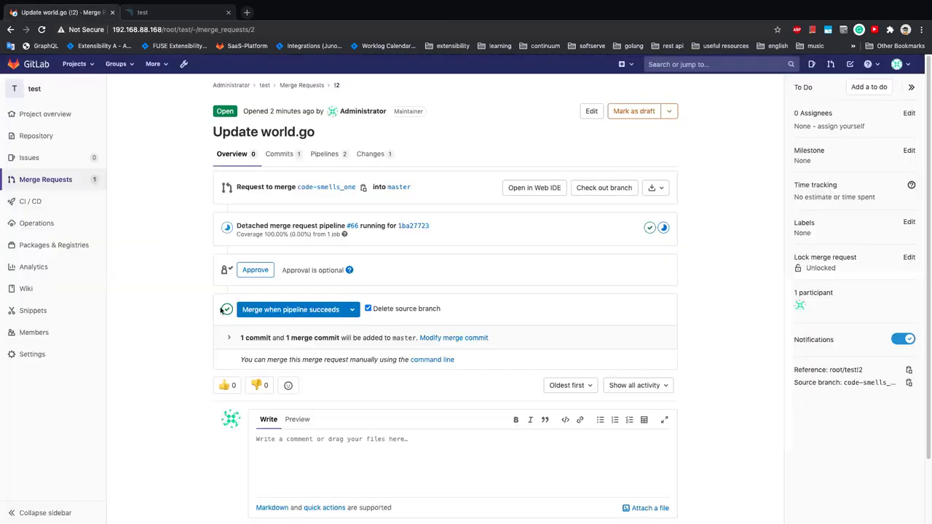
pyautogui.click(663, 227)
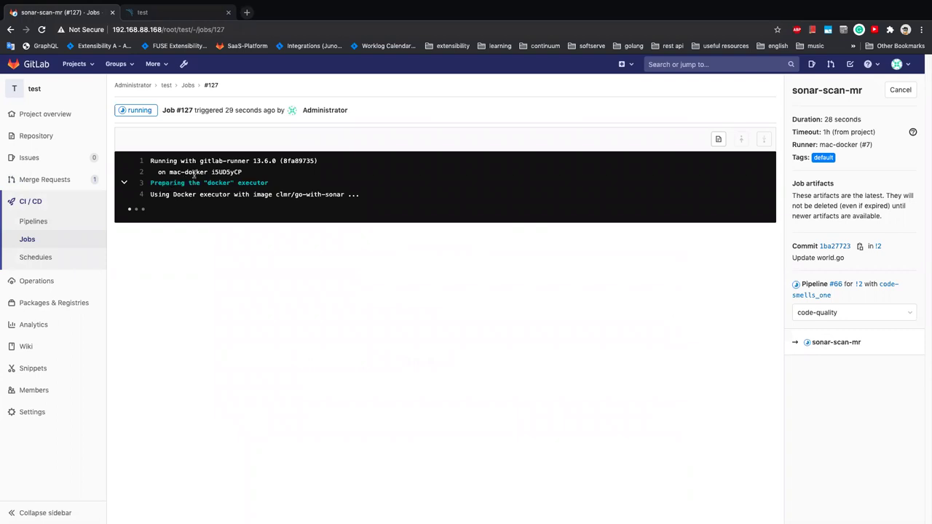
# - Review the test project's master overview in SonarQube again and return to the sonar-scan-mr job log in GitLab
pyautogui.click(175, 12)
pyautogui.click(213, 178)
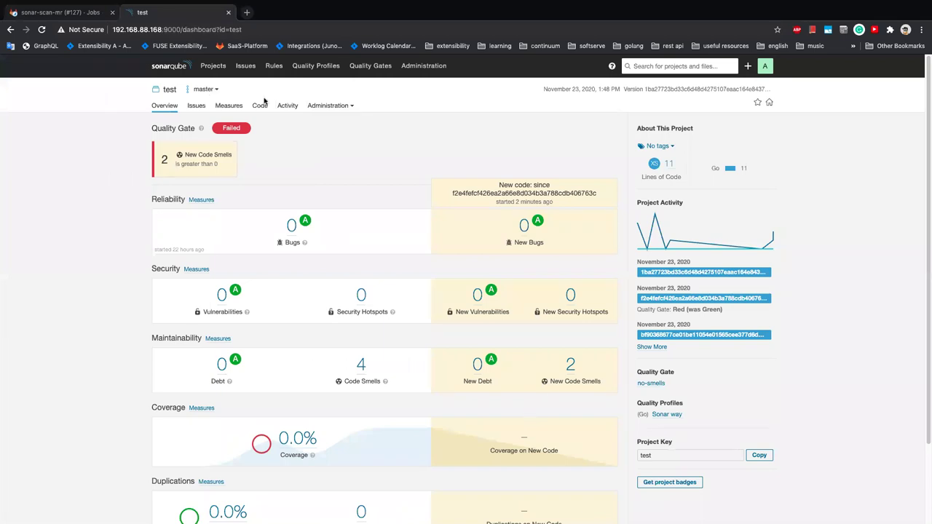
pyautogui.scroll(-1, 166, 337)
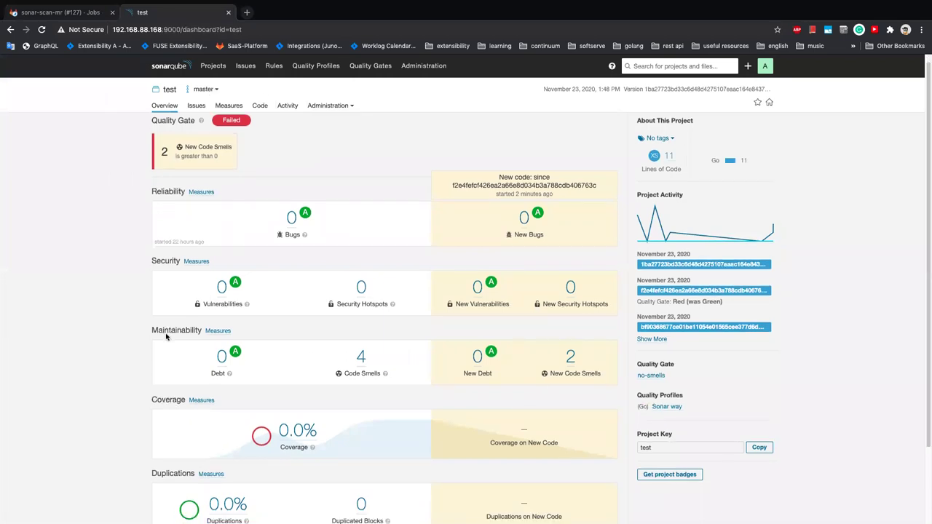
pyautogui.scroll(-1, 166, 337)
pyautogui.scroll(1, 476, 370)
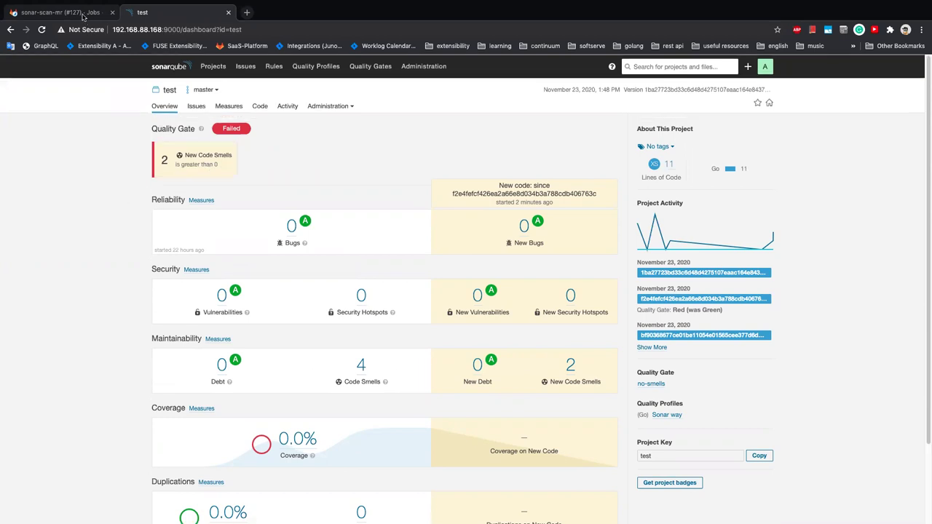
pyautogui.hotkey('ctrl', 'shift', 'Tab')
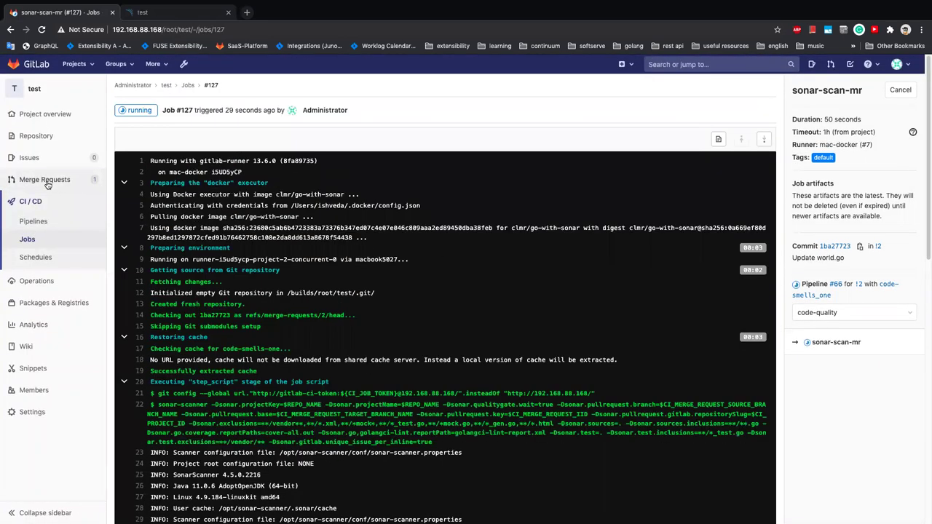
# - Open the Update world.go merge request from the merge request list and read the SonarQube analysis comment in its overview
pyautogui.click(48, 184)
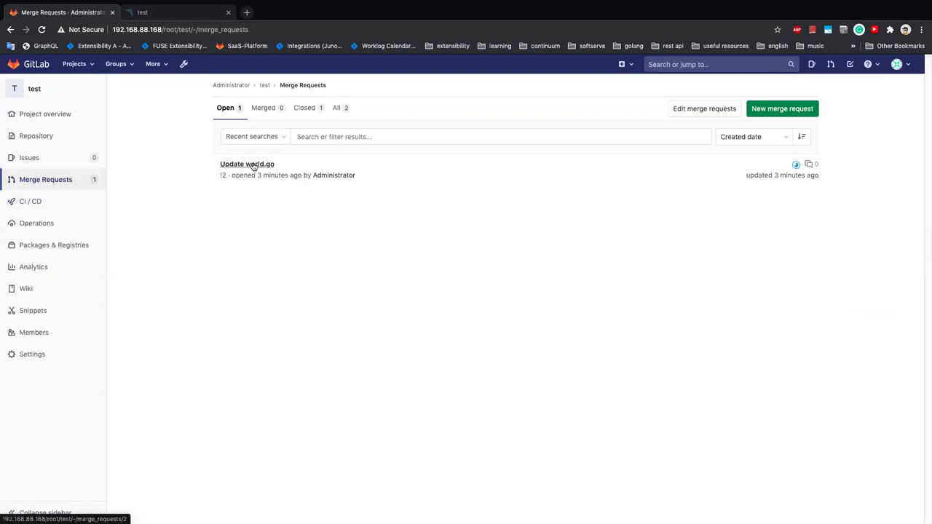
pyautogui.click(254, 165)
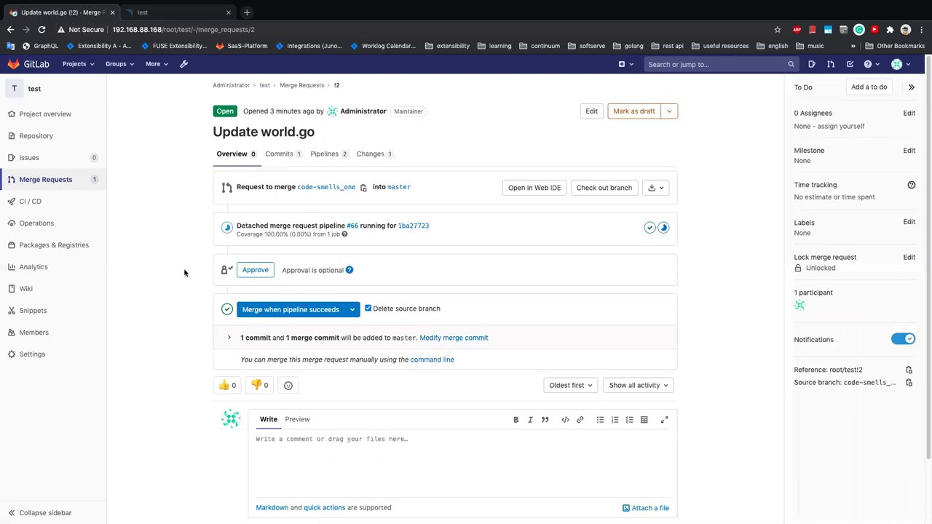
pyautogui.scroll(-2, 184, 273)
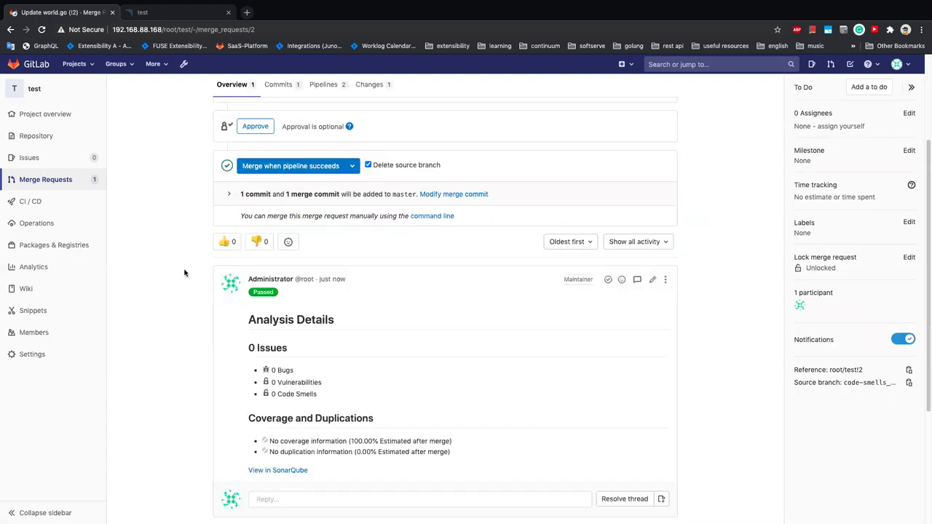
pyautogui.scroll(-3, 185, 274)
pyautogui.scroll(1, 184, 273)
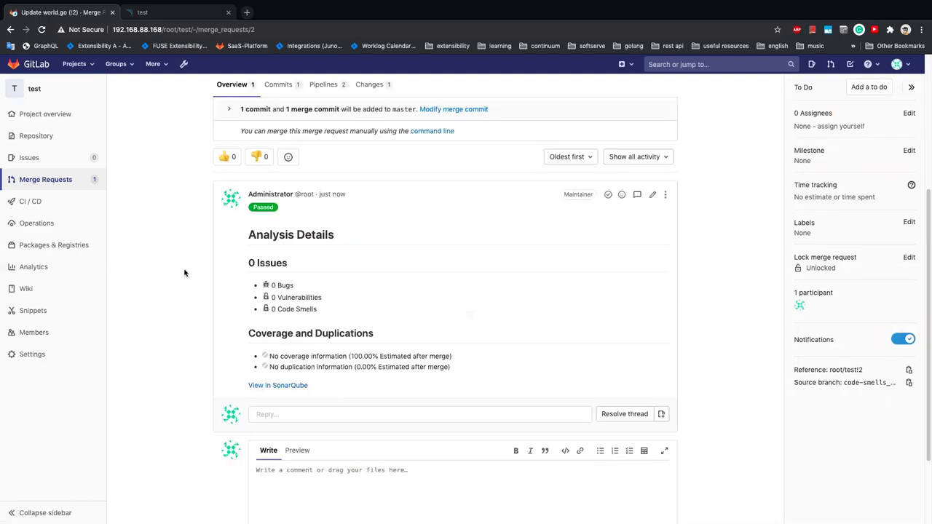
pyautogui.scroll(2, 184, 273)
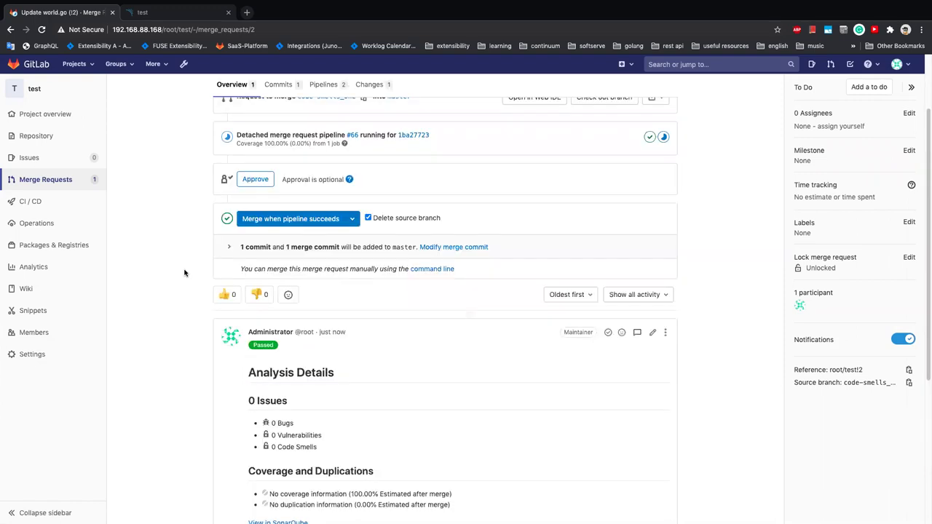
pyautogui.scroll(1, 185, 273)
# - Reload the merge request, check its analysis comment and pipelines list, and return to the overview
pyautogui.press('super+r')
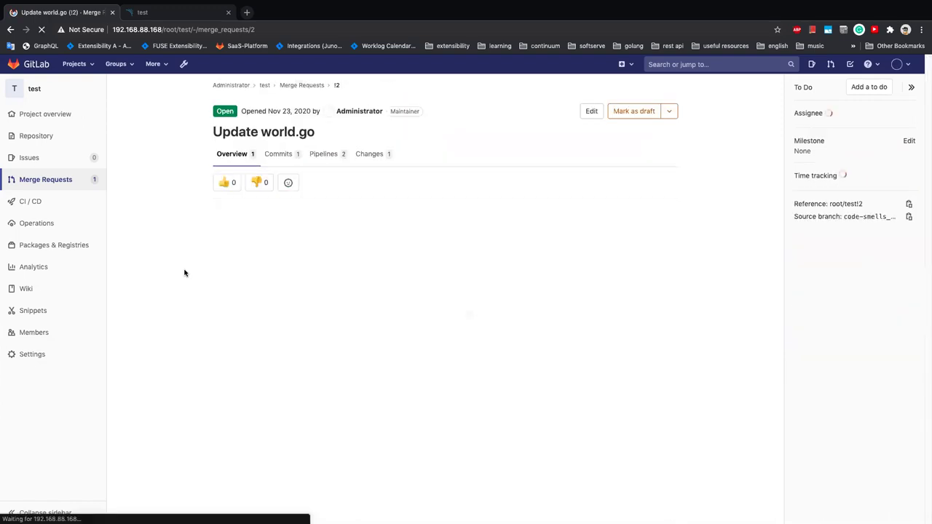
pyautogui.scroll(-3, 184, 273)
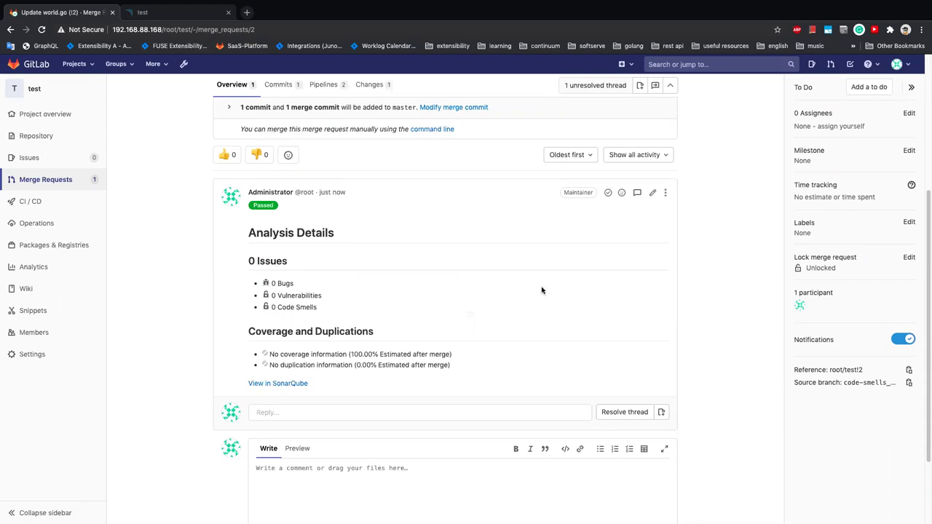
pyautogui.scroll(5, 541, 290)
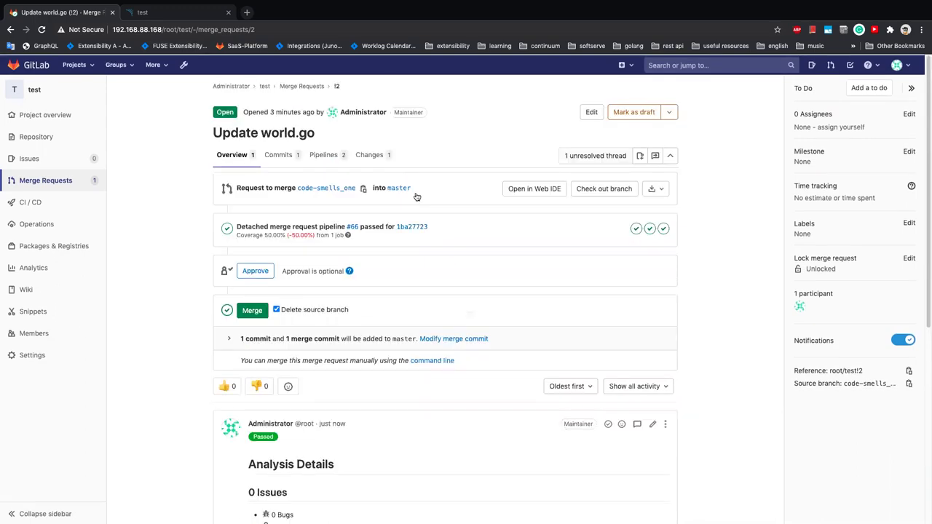
pyautogui.click(327, 154)
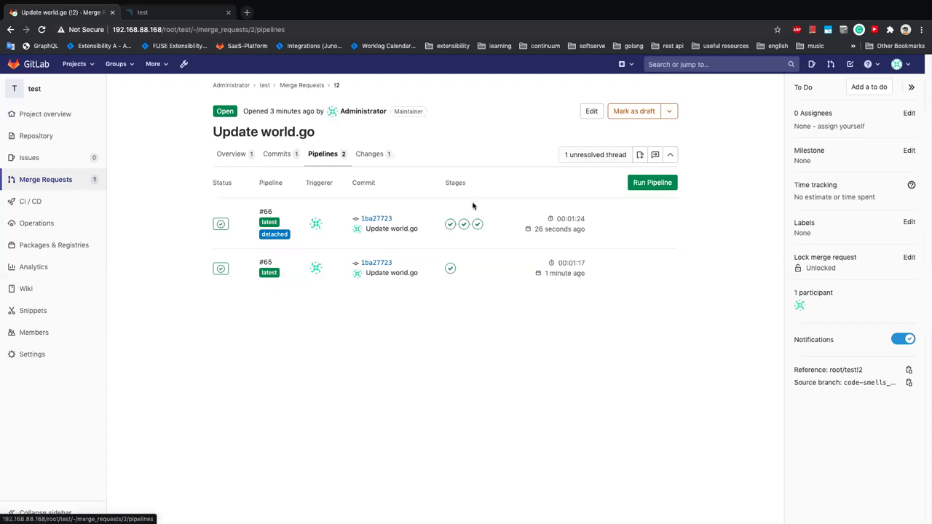
pyautogui.click(231, 151)
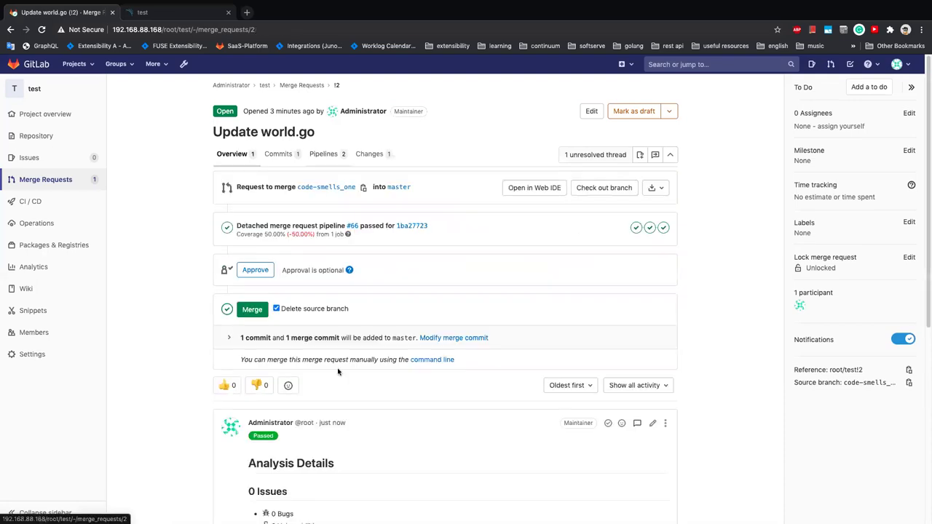
pyautogui.scroll(-3, 337, 371)
pyautogui.scroll(3, 338, 369)
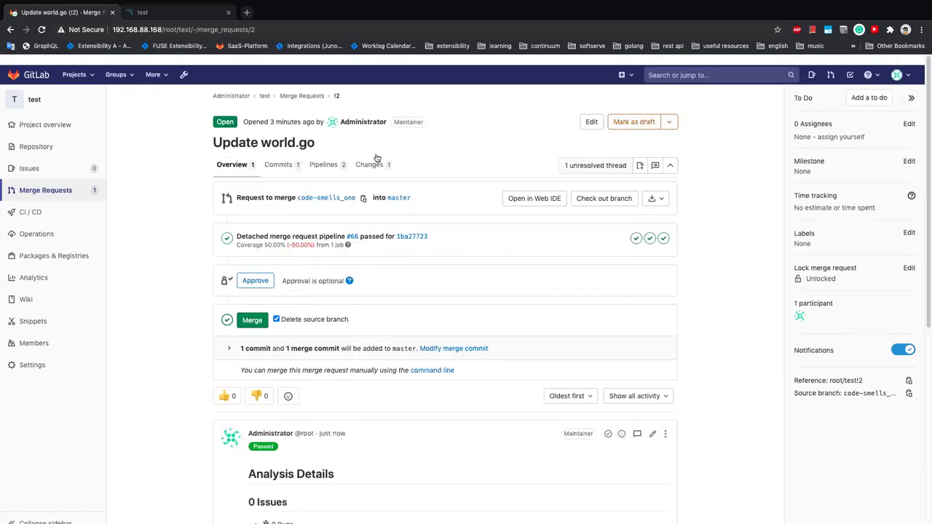
# - Inspect the added TODO FIXME line of hello/world.go in the merge request's changes and return to the overview
pyautogui.click(377, 156)
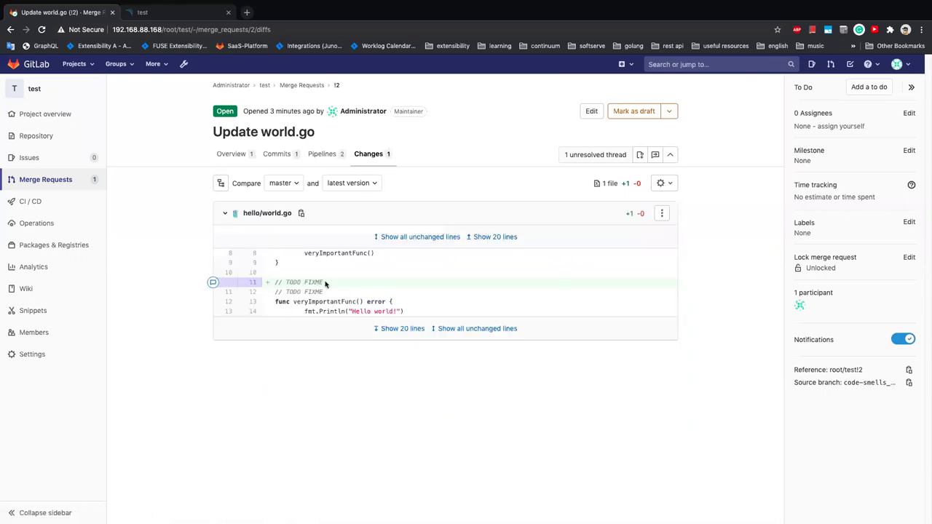
pyautogui.moveTo(327, 283); pyautogui.dragTo(274, 283)
pyautogui.click(232, 154)
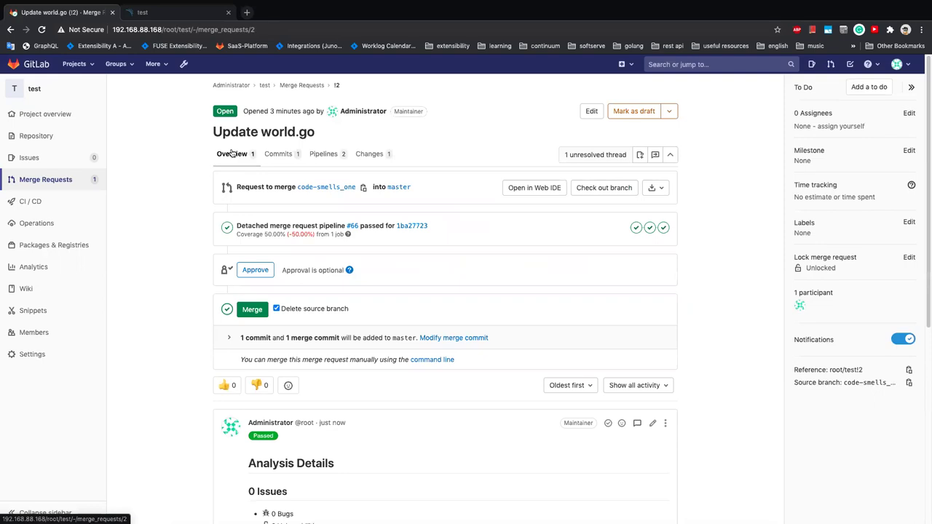
# - Switch to SonarQube, refresh the test project and open the overview of its code-smells_one pull request
pyautogui.click(206, 15)
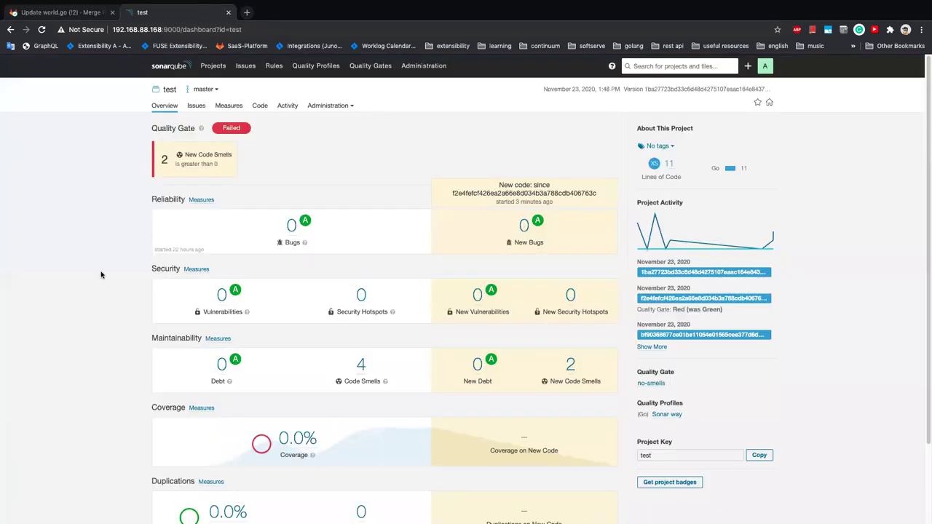
pyautogui.press('super+r')
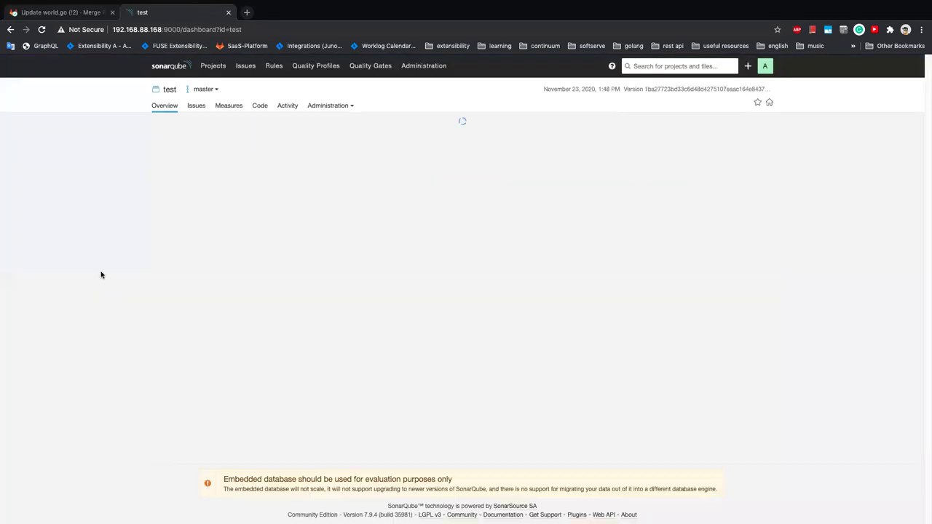
pyautogui.click(204, 91)
pyautogui.click(156, 168)
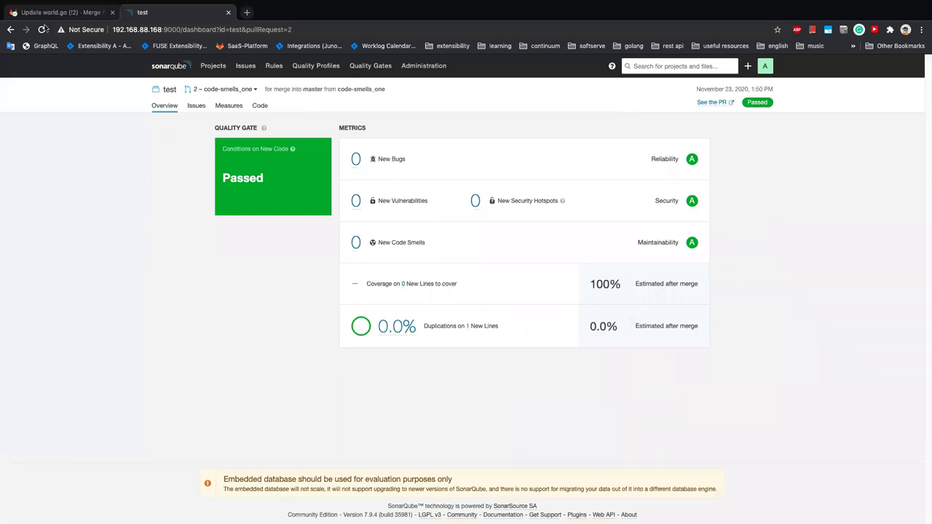
# - Switch to GitLab, review the merge request's analysis comment and look at the editing options for hello/world.go in its changes
pyautogui.click(58, 12)
pyautogui.scroll(-1, 200, 309)
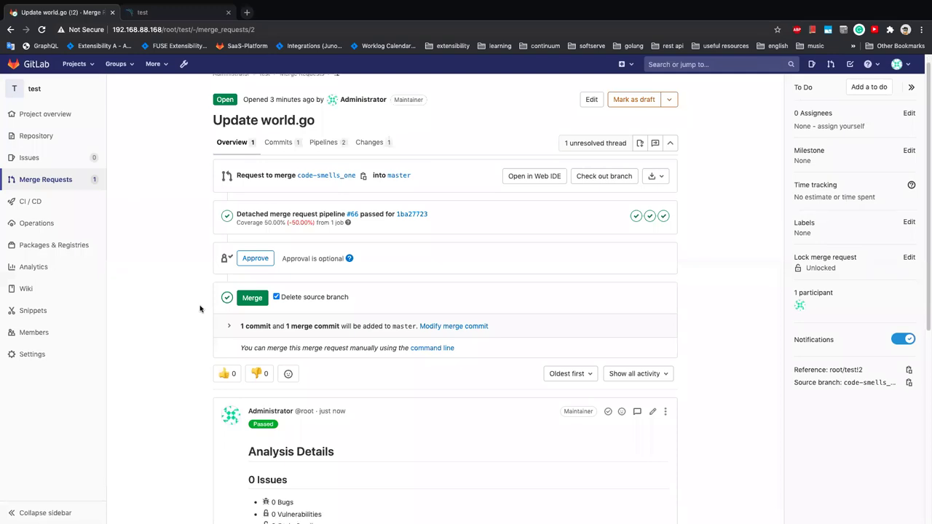
pyautogui.scroll(-3, 201, 309)
pyautogui.scroll(2, 200, 308)
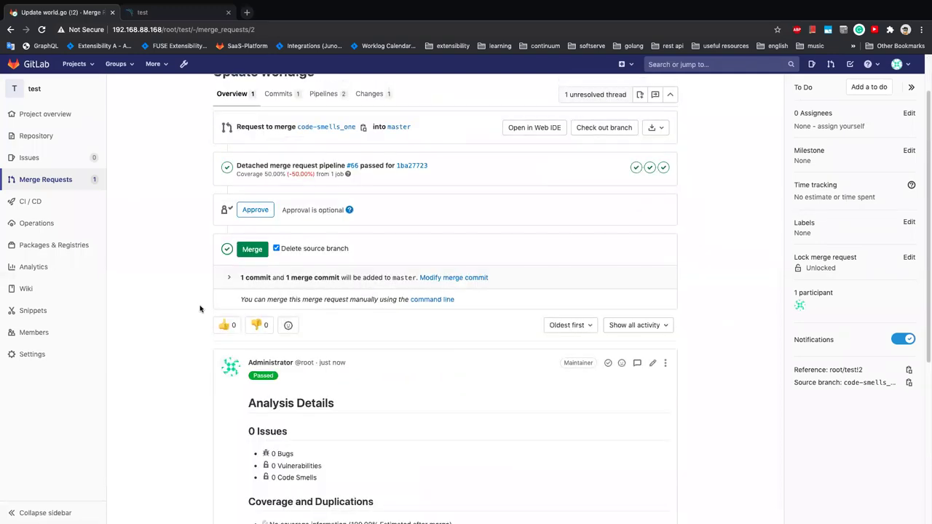
pyautogui.scroll(1, 284, 193)
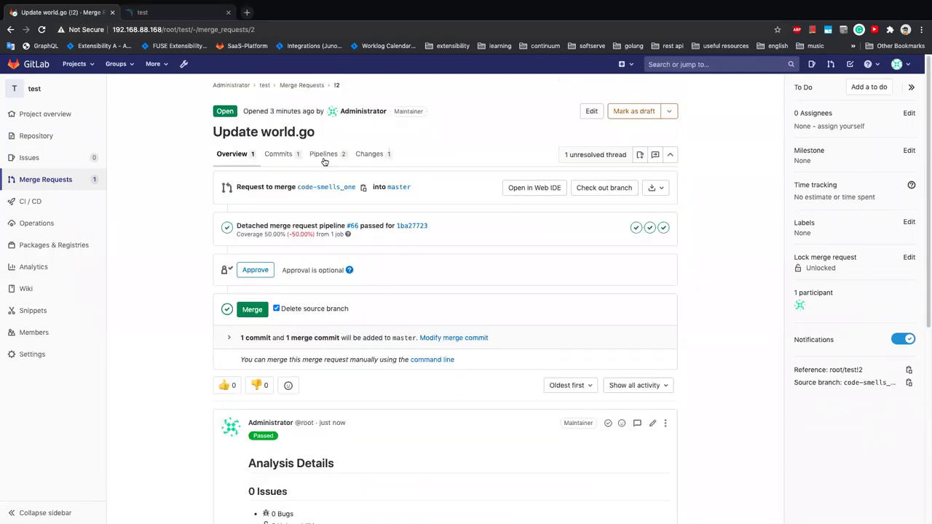
pyautogui.click(383, 157)
pyautogui.click(662, 213)
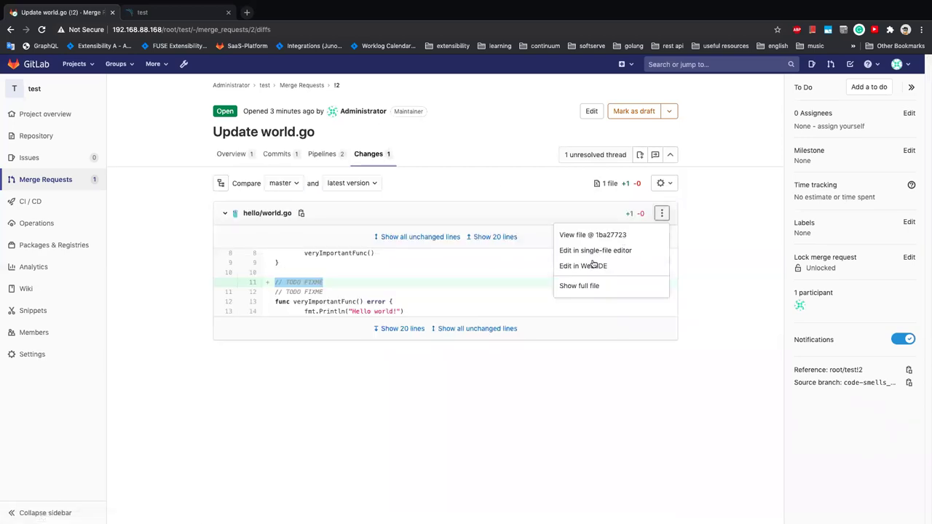
pyautogui.click(232, 154)
pyautogui.click(325, 328)
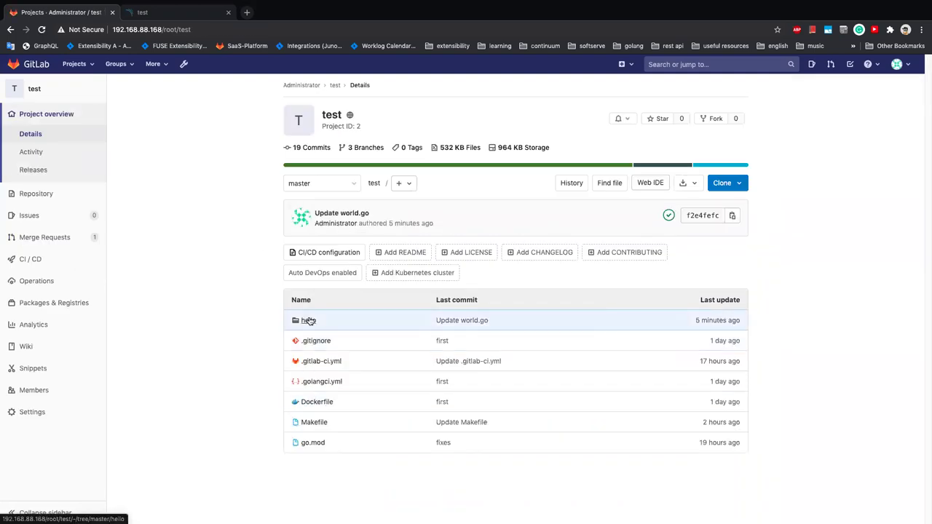
pyautogui.click(309, 320)
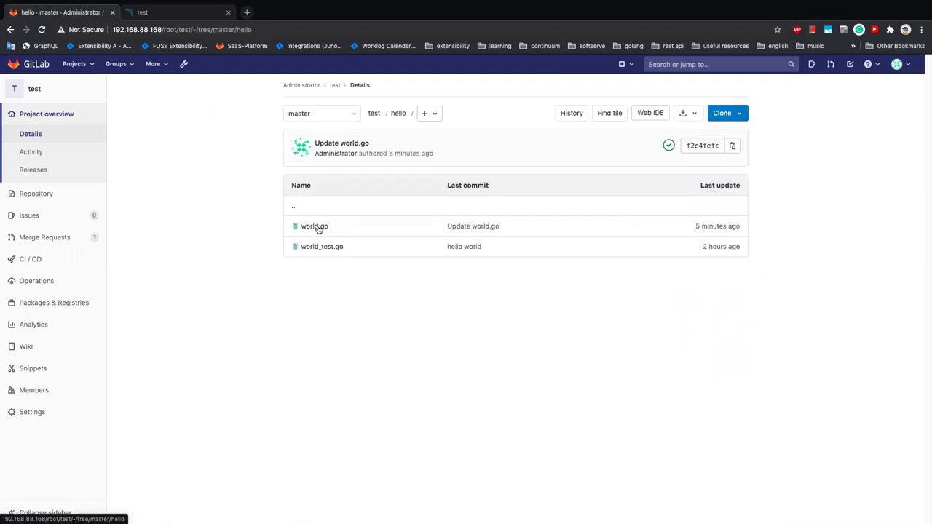
pyautogui.click(316, 228)
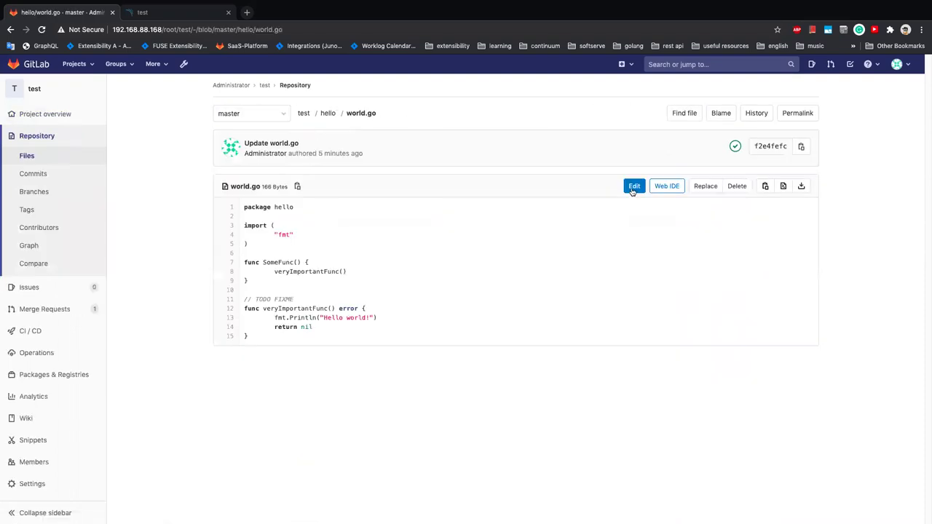
pyautogui.click(633, 188)
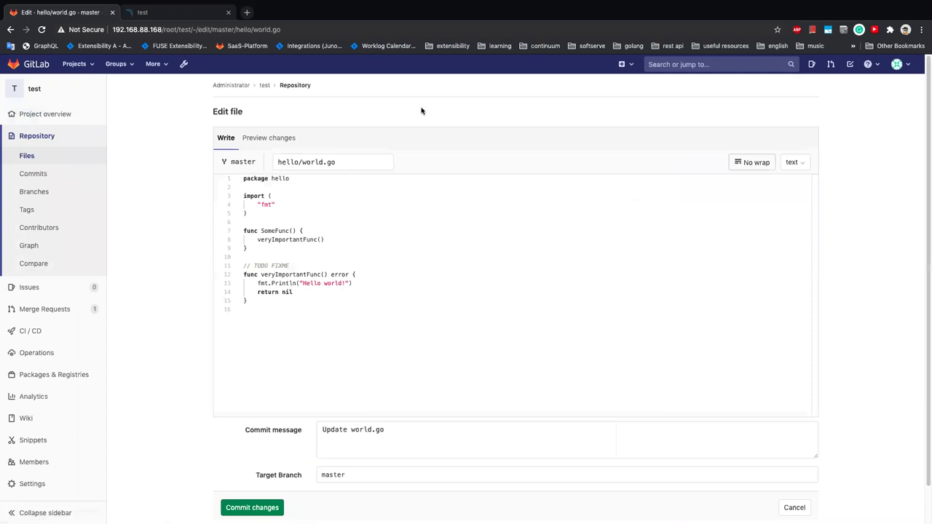
pyautogui.click(264, 85)
pyautogui.press('Return')
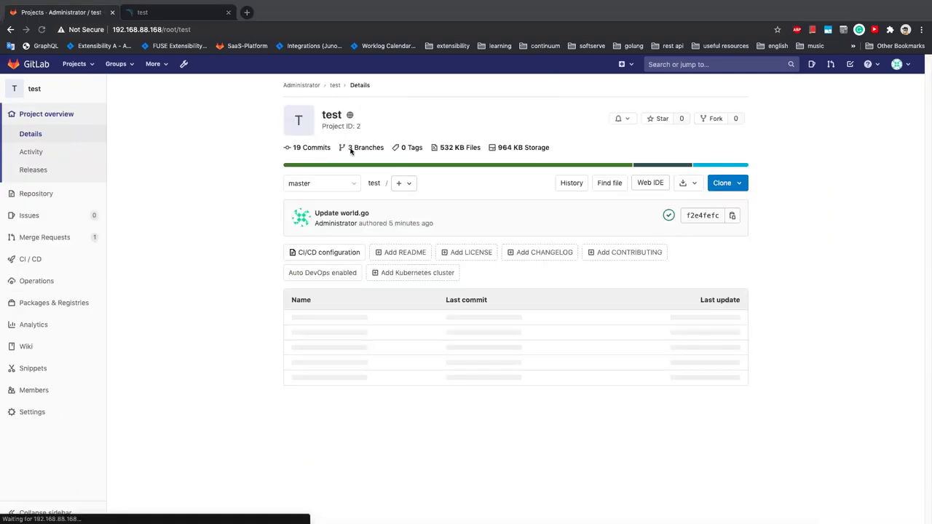
# - Open the closed Update main.go merge request of the test project
pyautogui.click(64, 239)
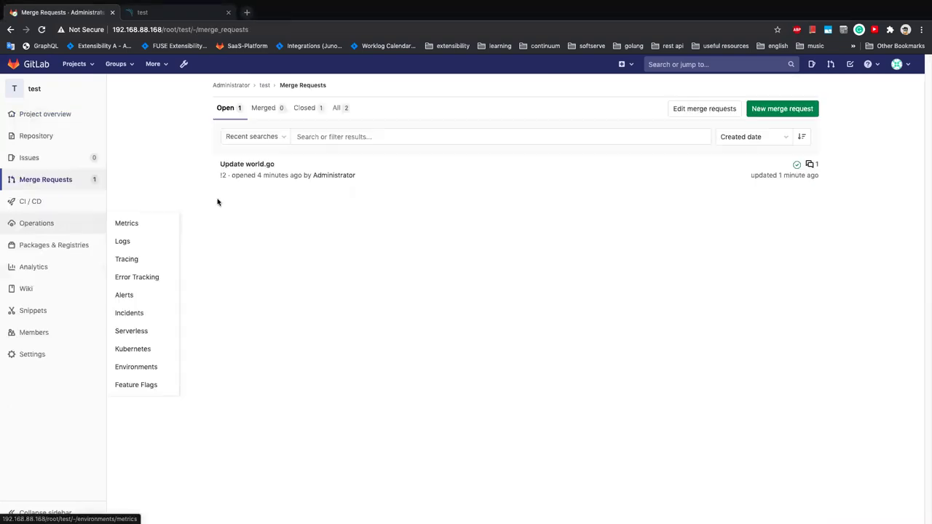
pyautogui.click(300, 110)
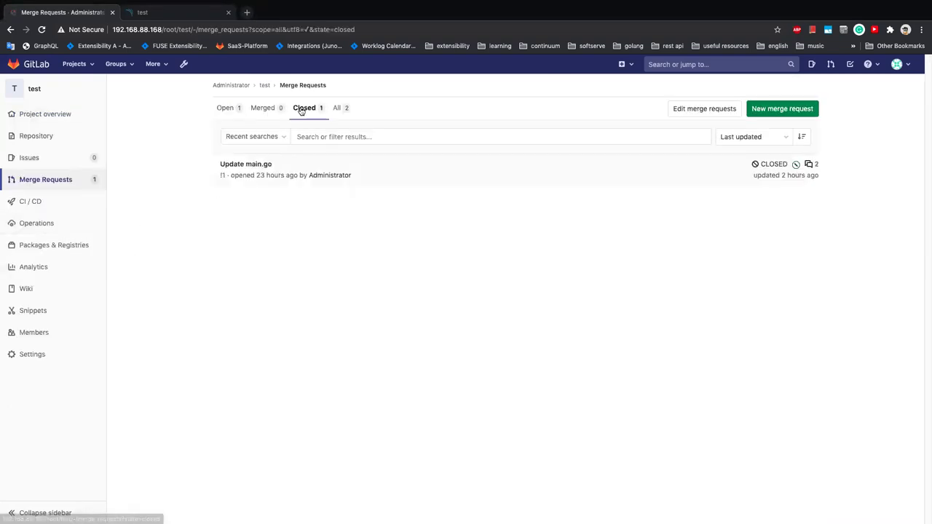
pyautogui.click(253, 166)
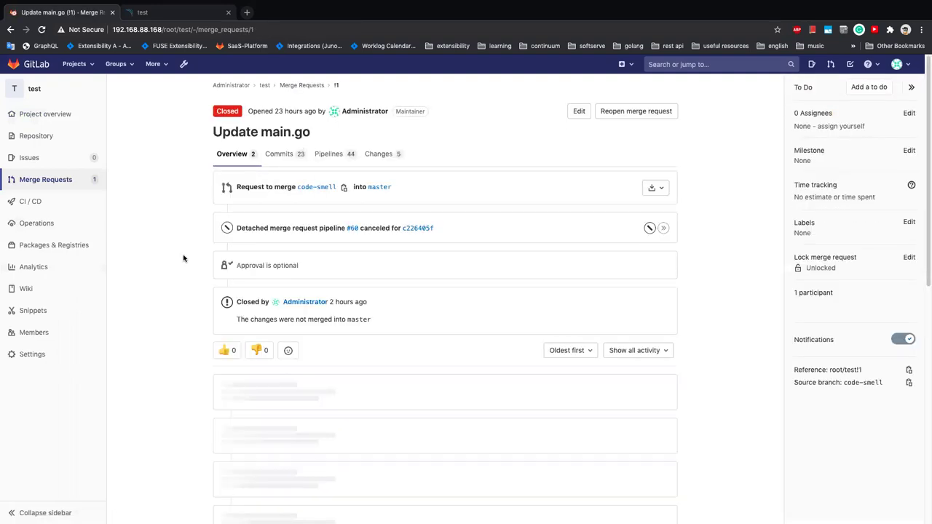
# - Examine the code smell threads on the diff and the SonarQube analysis comment in the Update main.go merge request's activity
pyautogui.scroll(-5, 183, 258)
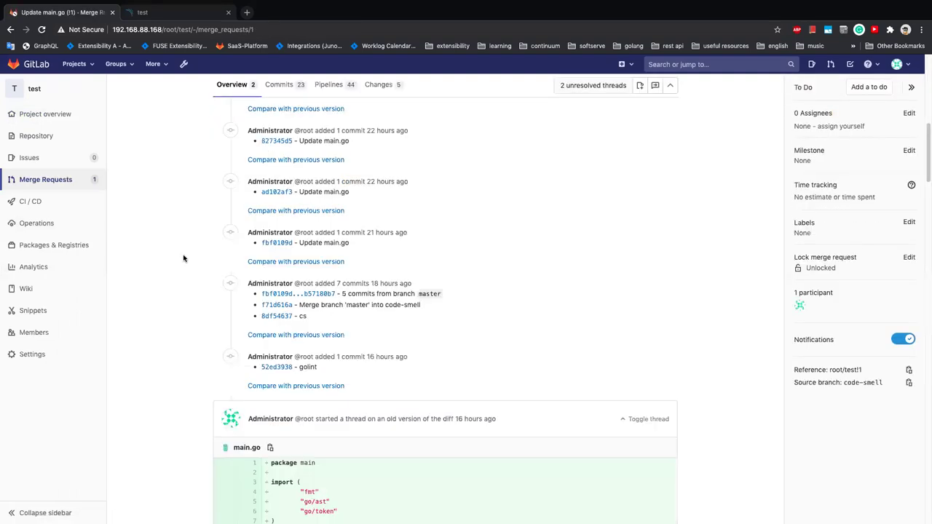
pyautogui.scroll(-4, 184, 258)
pyautogui.scroll(2, 184, 259)
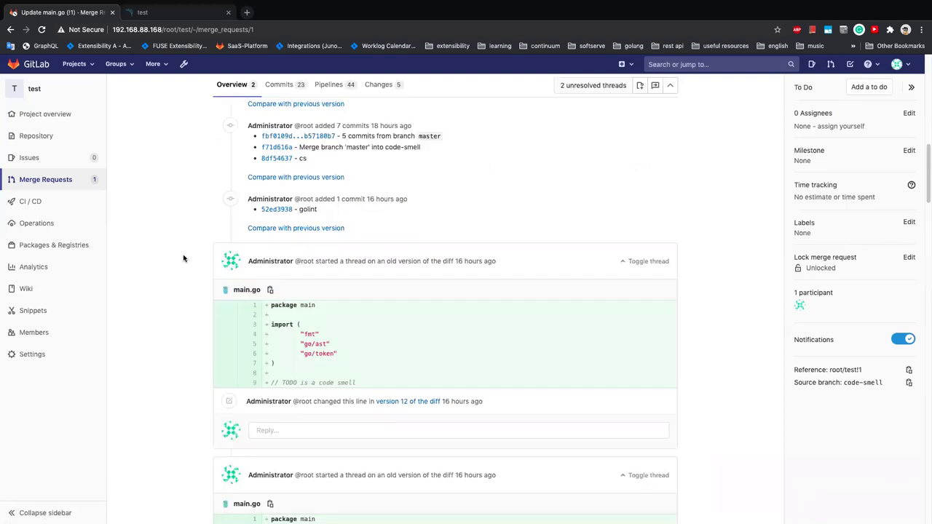
pyautogui.scroll(-4, 184, 259)
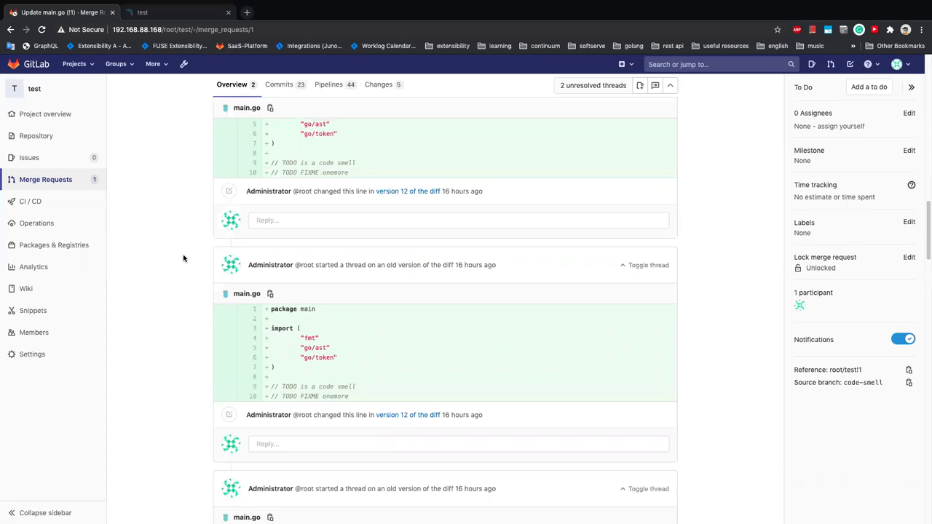
pyautogui.scroll(-3, 184, 259)
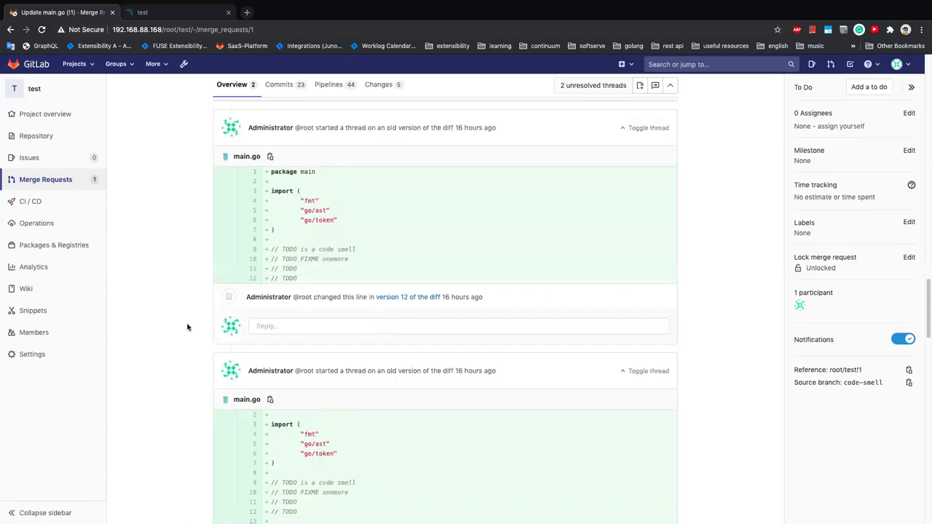
pyautogui.scroll(-3, 187, 335)
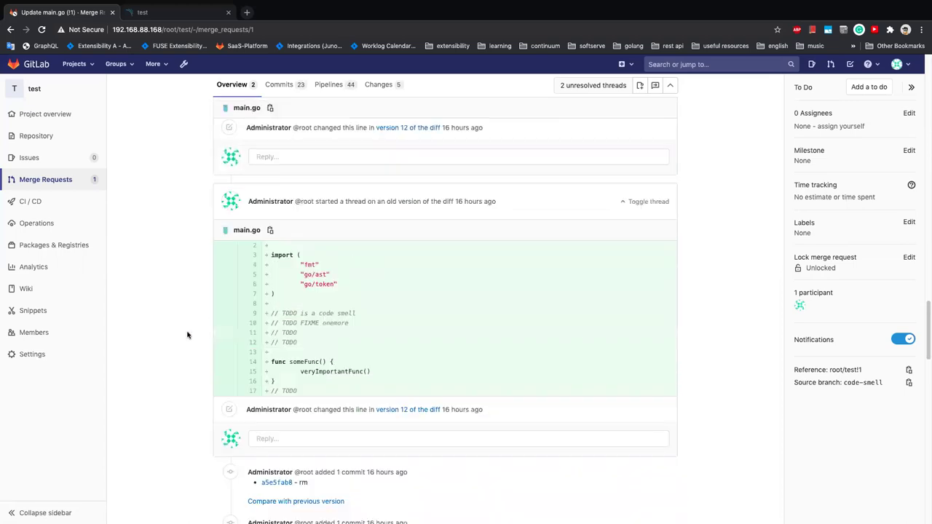
pyautogui.scroll(-10, 187, 335)
pyautogui.scroll(6, 187, 335)
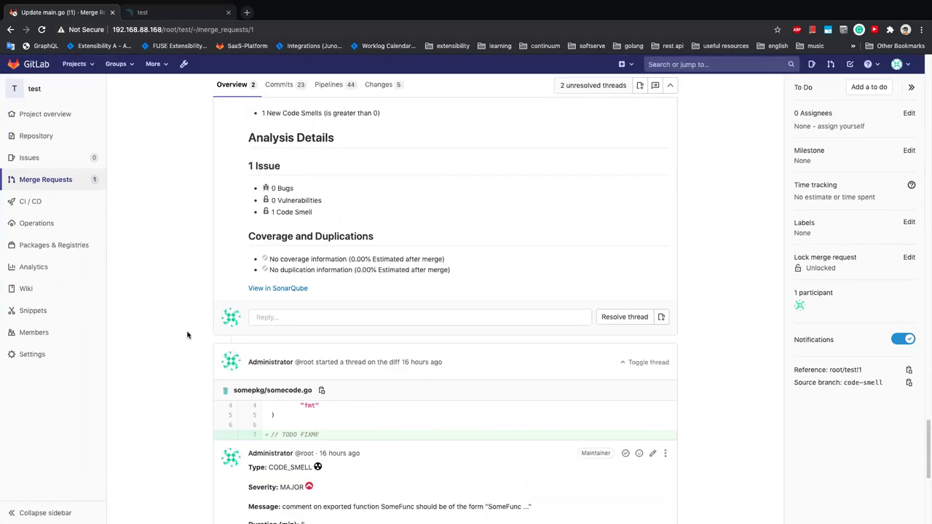
pyautogui.scroll(2, 187, 335)
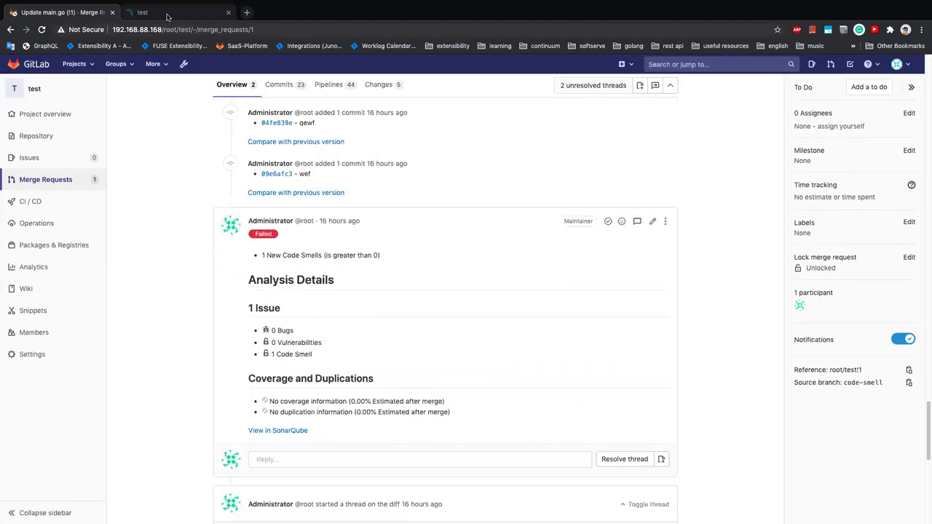
# - Switch to SonarQube and open the overview of the test project's code-smell pull request
pyautogui.click(166, 16)
pyautogui.click(237, 89)
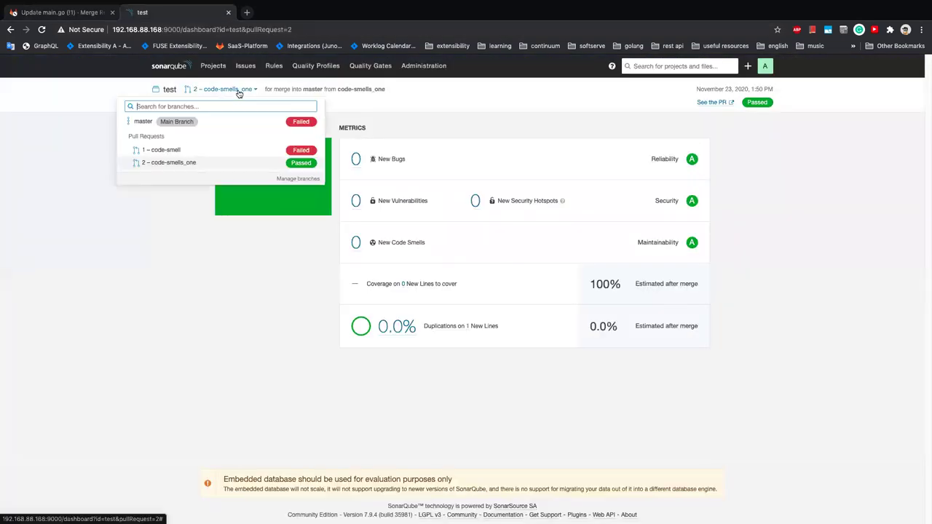
pyautogui.click(171, 151)
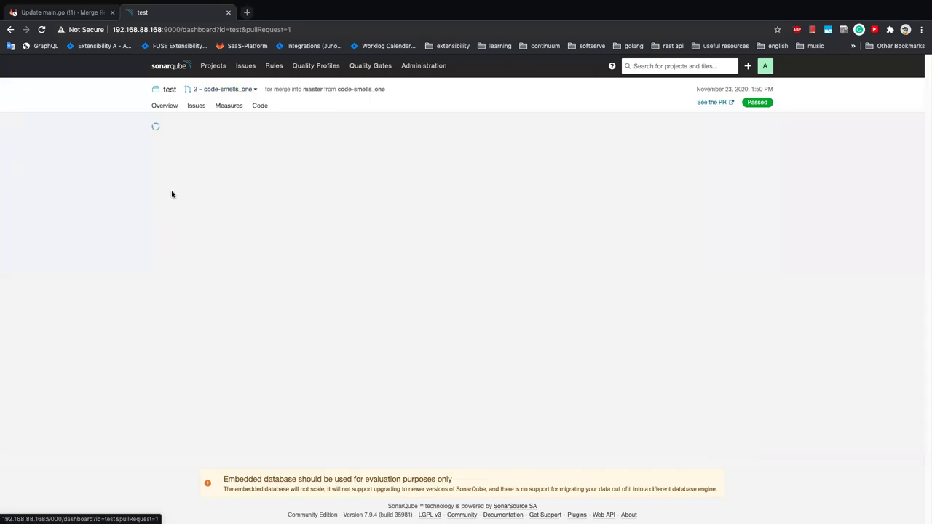
# - Inspect the TODO FIXME comment in the pull request's somepkg/somecode.go source and return to its overview
pyautogui.click(260, 106)
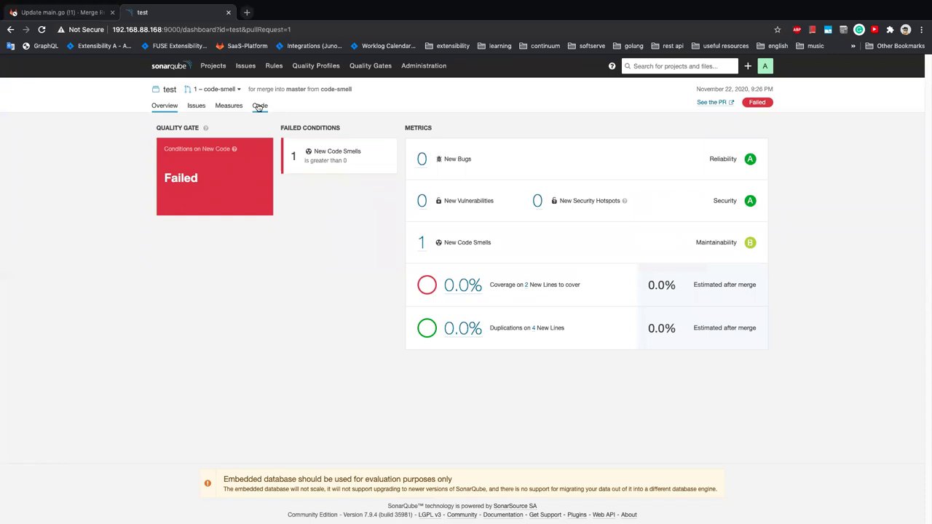
pyautogui.click(197, 210)
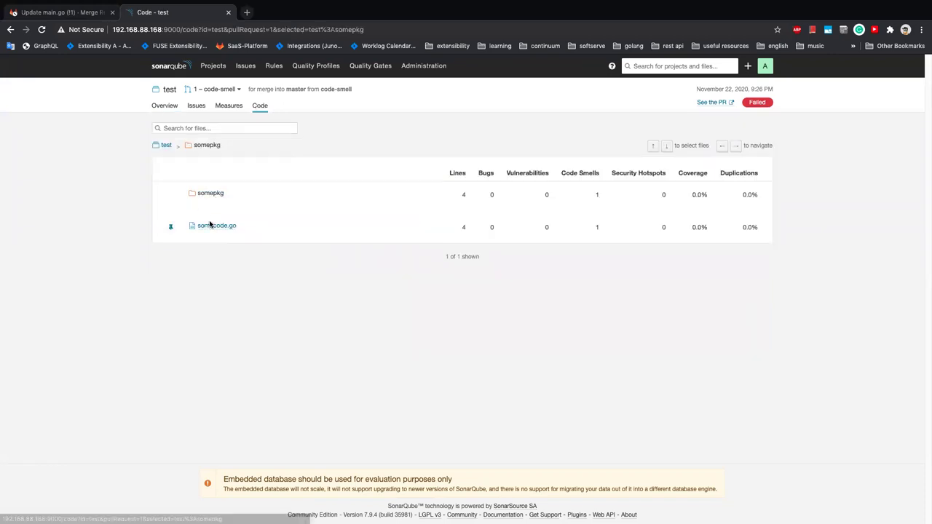
pyautogui.click(209, 225)
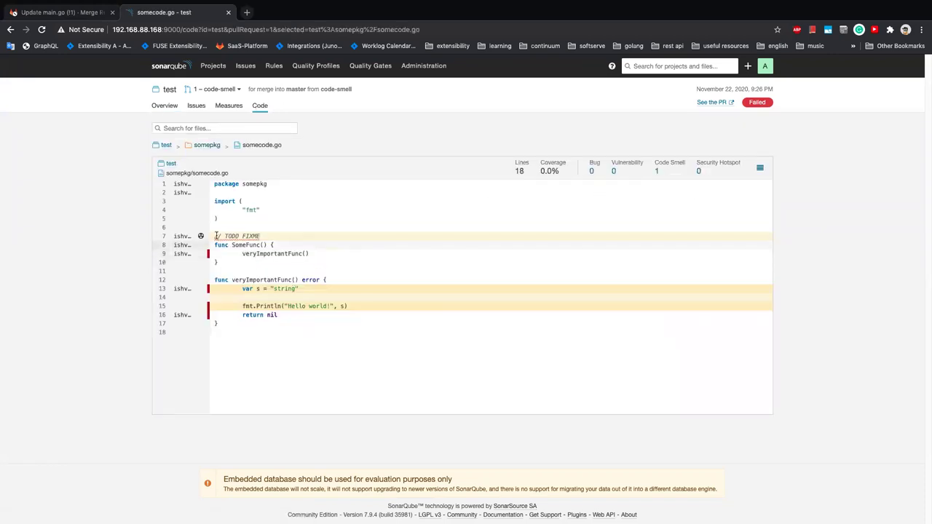
pyautogui.moveTo(216, 236); pyautogui.dragTo(260, 239)
pyautogui.click(282, 312)
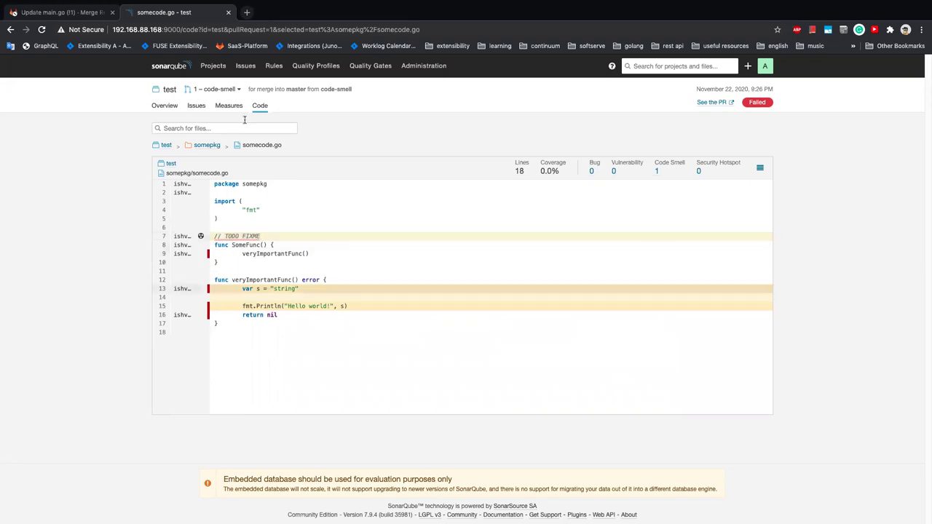
pyautogui.click(164, 106)
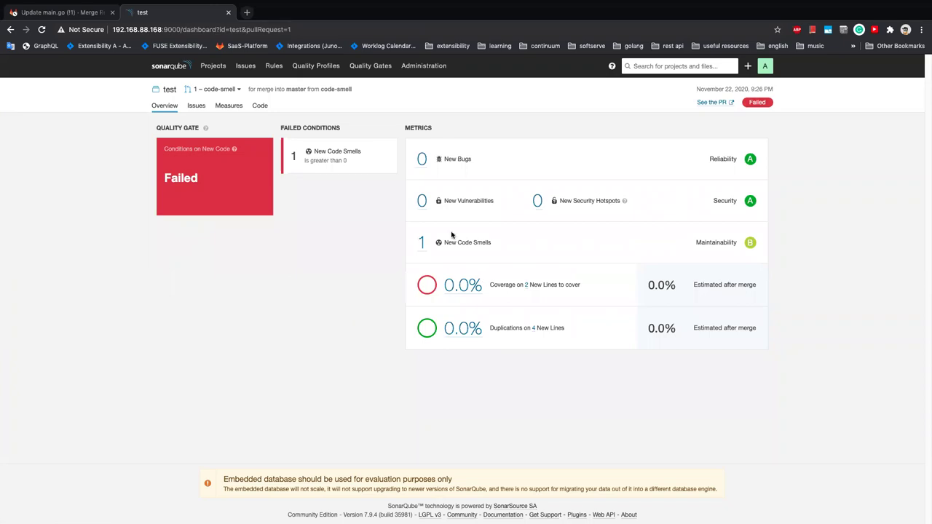
# - Switch to GitLab and review the code smell entry in the Update main.go merge request's SonarQube analysis comment
pyautogui.click(62, 13)
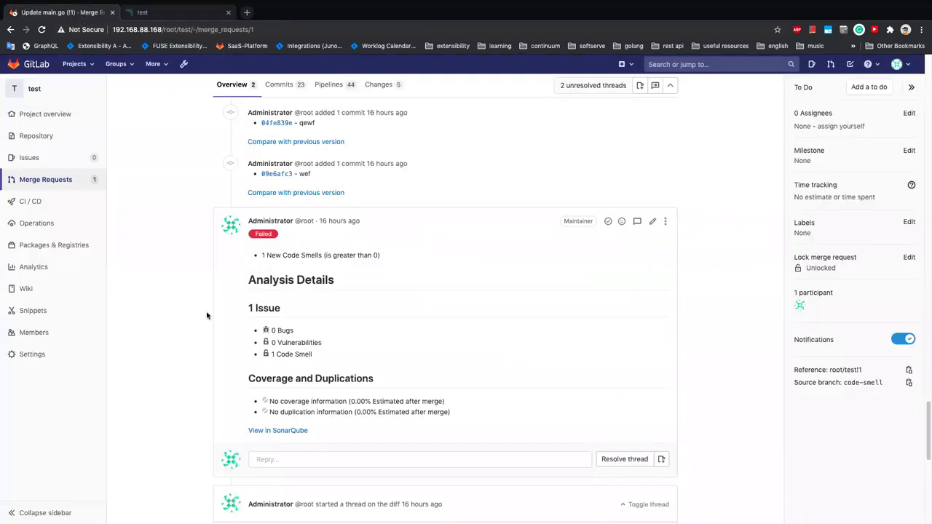
pyautogui.scroll(-1, 206, 315)
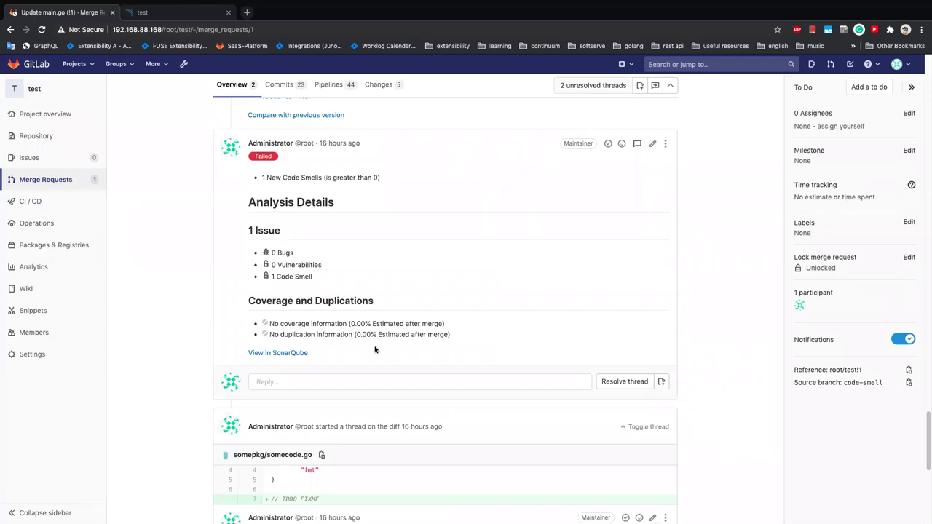
pyautogui.doubleClick(282, 277)
pyautogui.click(177, 312)
# - View the issue from the somepkg/somecode.go code smell thread in SonarQube and return to the merge request
pyautogui.scroll(-3, 167, 357)
pyautogui.scroll(-1, 167, 357)
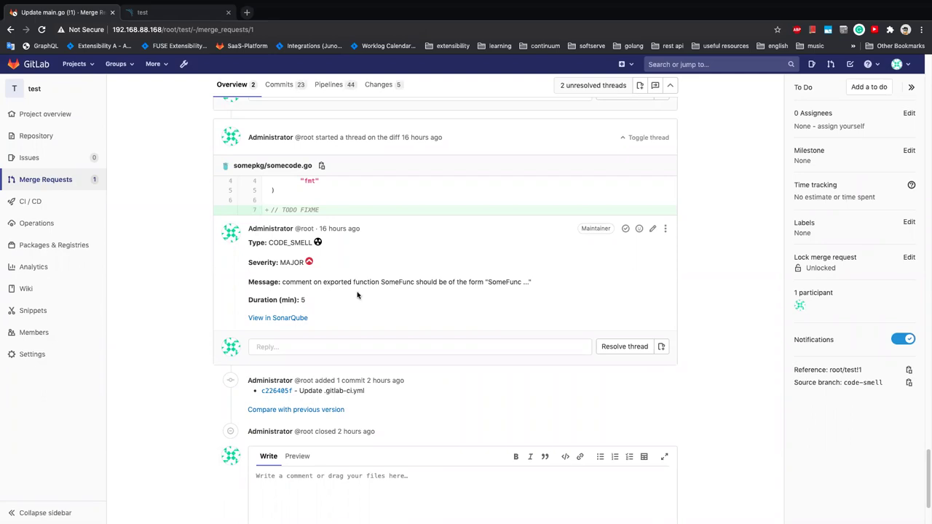
pyautogui.click(287, 321)
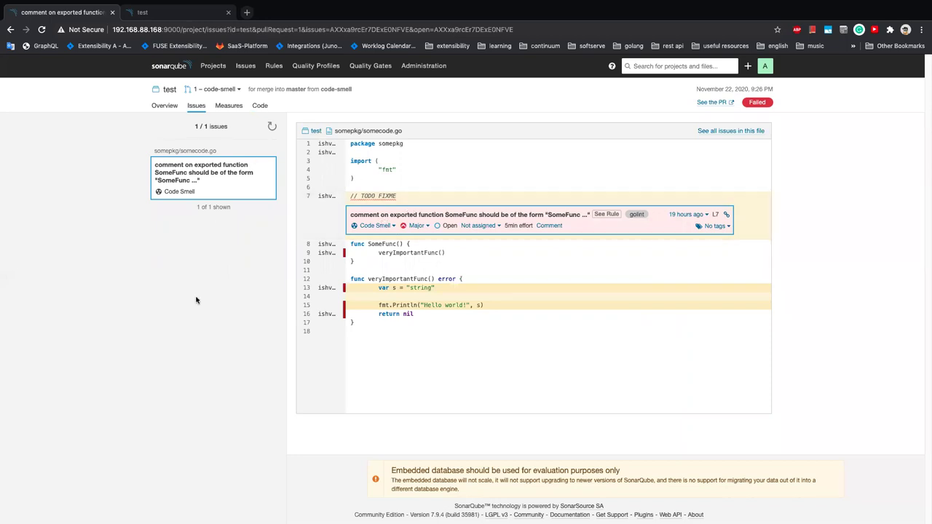
pyautogui.press('super+bracketleft')
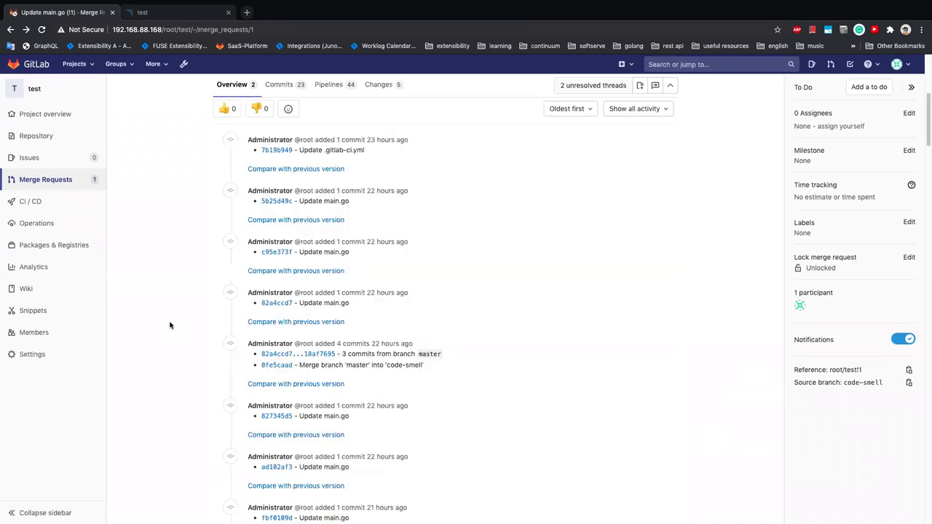
# - Look through the merge request's whole activity history, including the diff threads on main.go and somepkg/somecode.go
pyautogui.scroll(3, 170, 325)
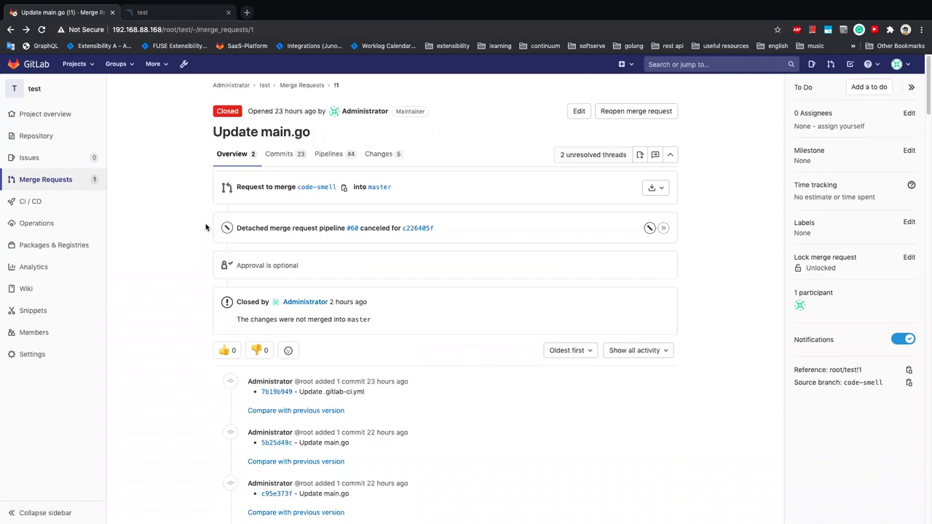
pyautogui.scroll(-15, 205, 233)
pyautogui.scroll(15, 205, 239)
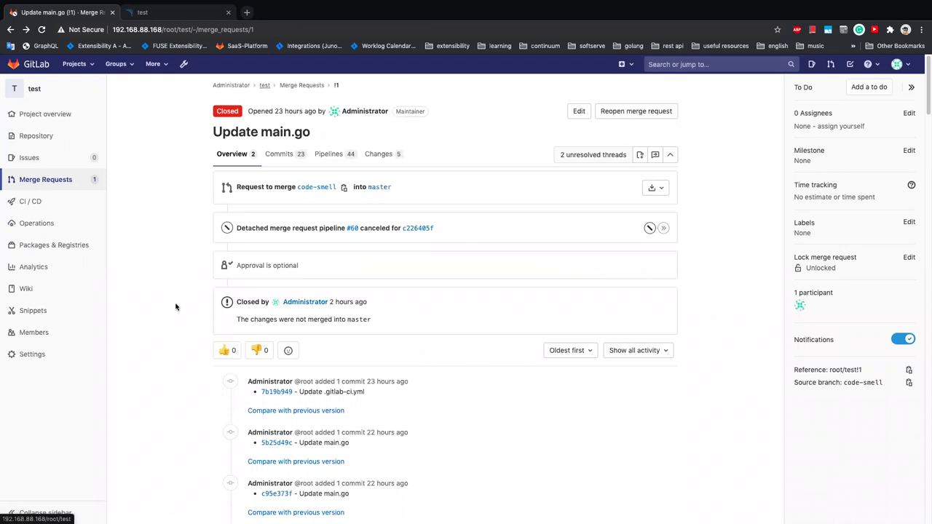
pyautogui.scroll(-1, 176, 307)
pyautogui.scroll(-10, 175, 307)
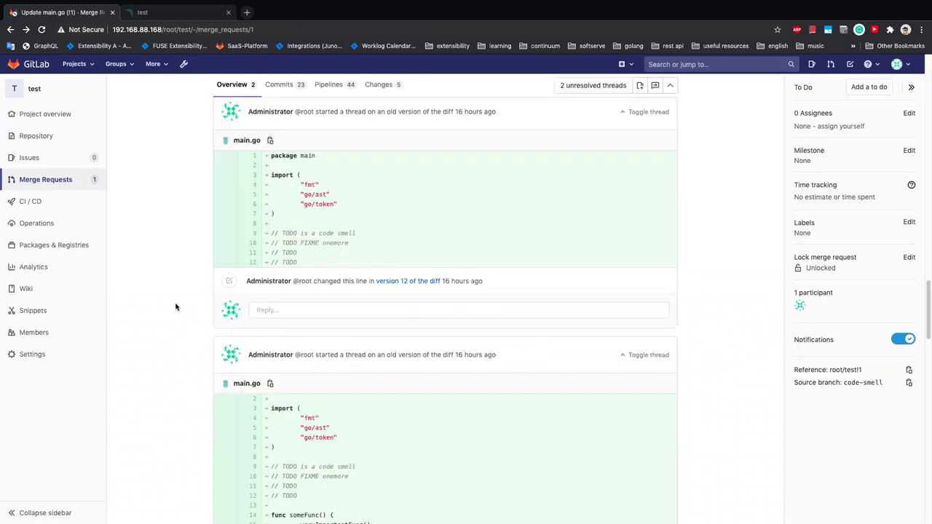
pyautogui.scroll(-10, 175, 306)
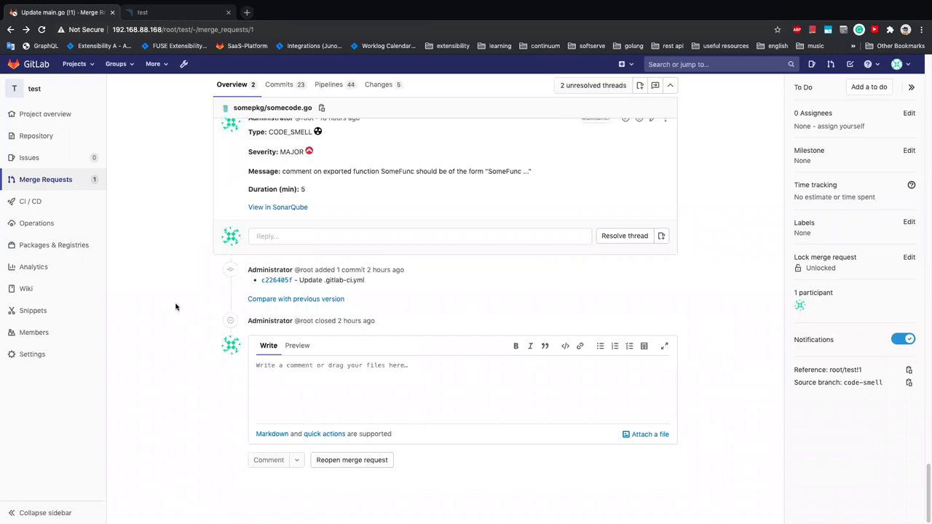
pyautogui.scroll(10, 175, 307)
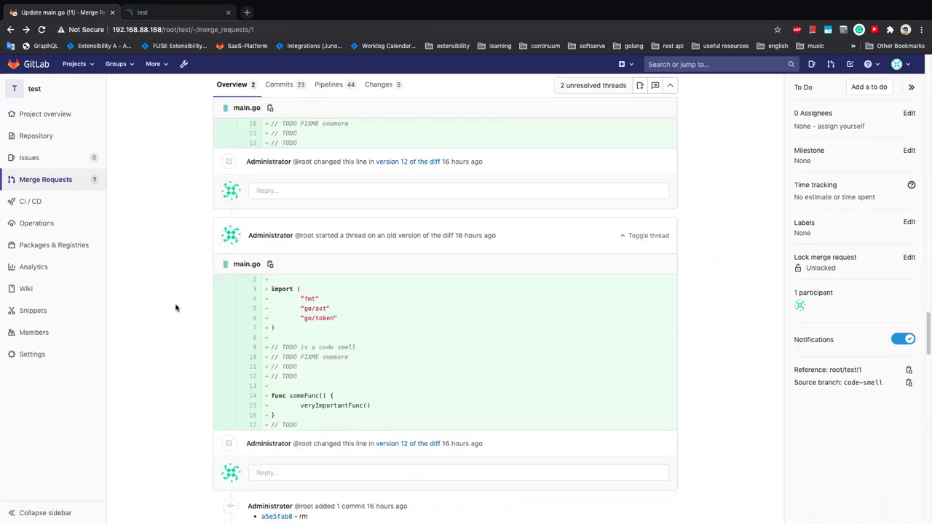
pyautogui.scroll(5, 176, 307)
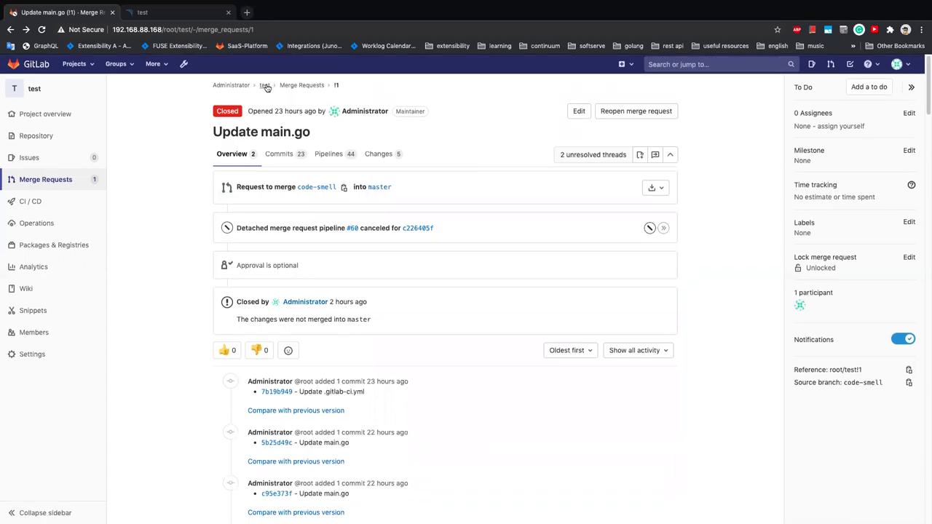
# - Open the test project's Dockerfile and examine its sonar-scanner-cli base image and the Go installation commands
pyautogui.click(265, 86)
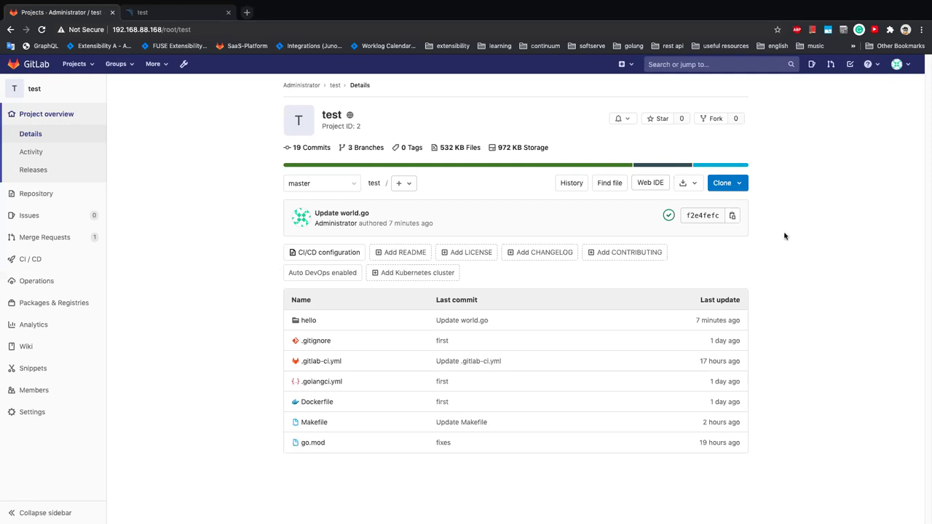
pyautogui.click(320, 402)
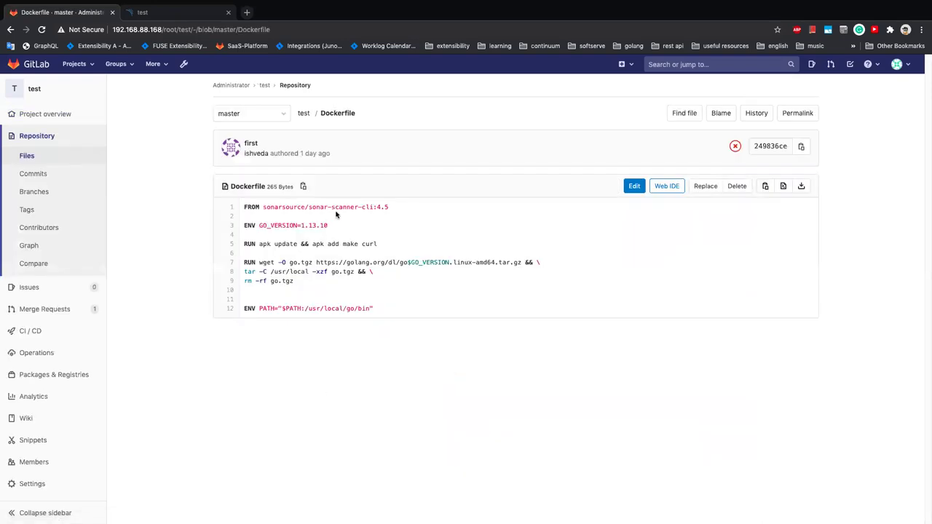
pyautogui.moveTo(311, 208); pyautogui.dragTo(393, 208)
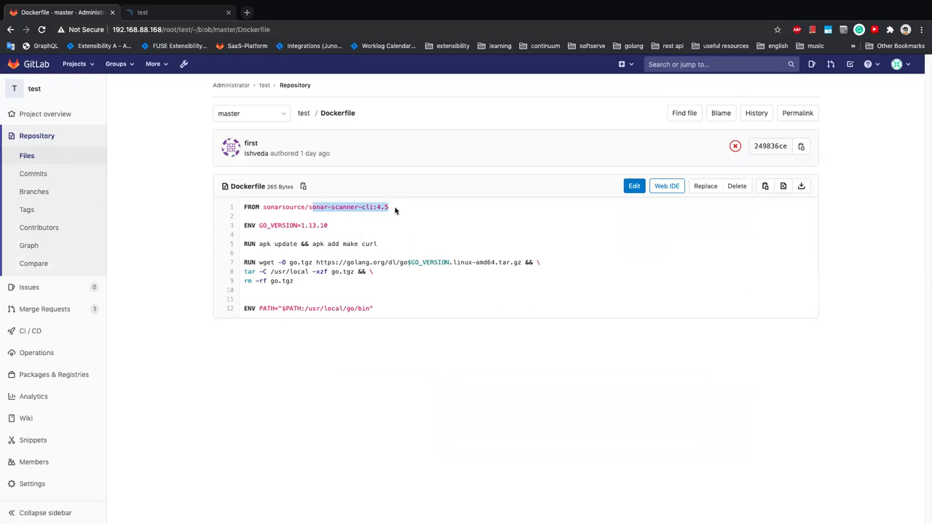
pyautogui.click(327, 207)
pyautogui.doubleClick(275, 207)
pyautogui.moveTo(309, 206); pyautogui.dragTo(372, 207)
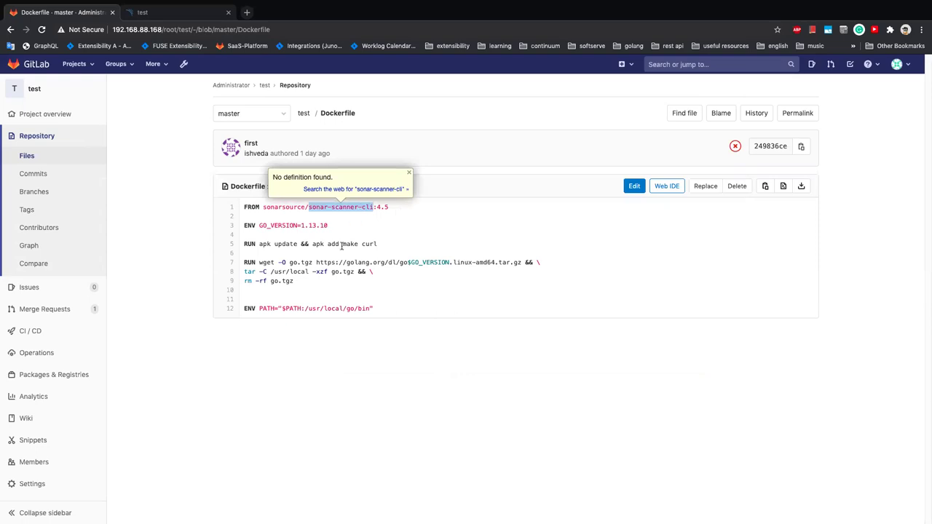
pyautogui.click(326, 287)
pyautogui.moveTo(245, 262); pyautogui.dragTo(364, 286)
pyautogui.click(364, 286)
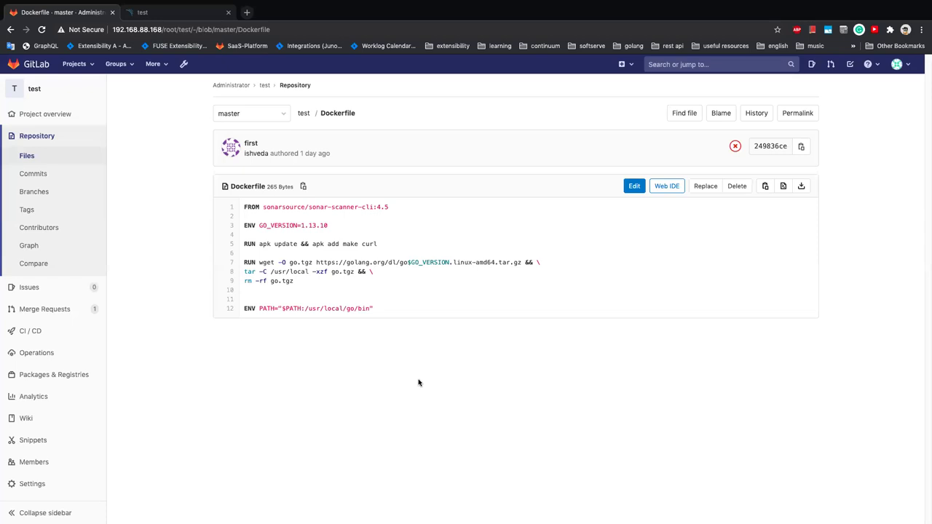
# - Switch to SonarQube and review the test project's overview for the master branch
pyautogui.click(200, 15)
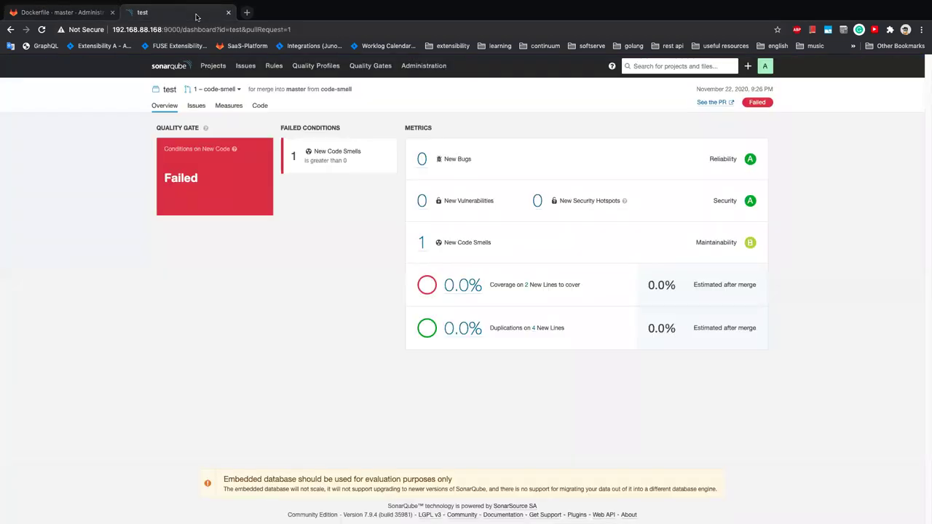
pyautogui.click(215, 90)
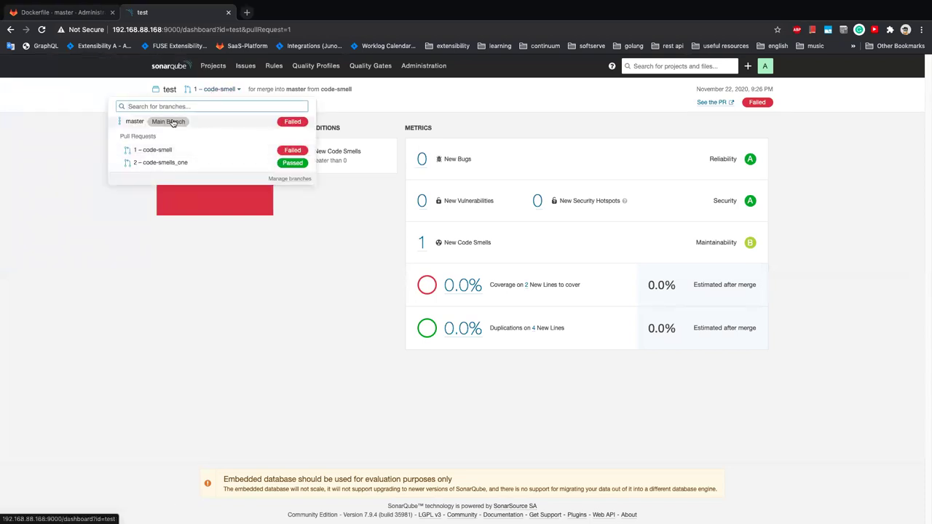
pyautogui.click(137, 121)
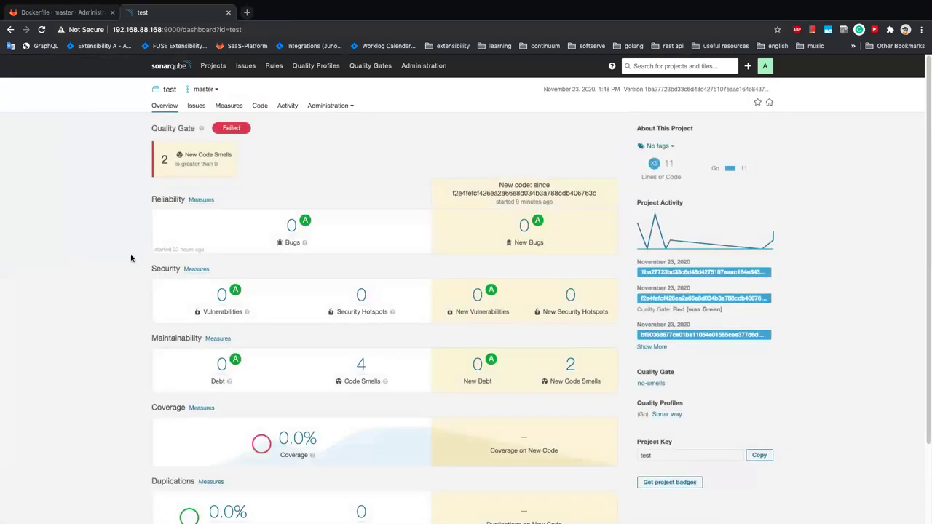
pyautogui.scroll(-1, 131, 258)
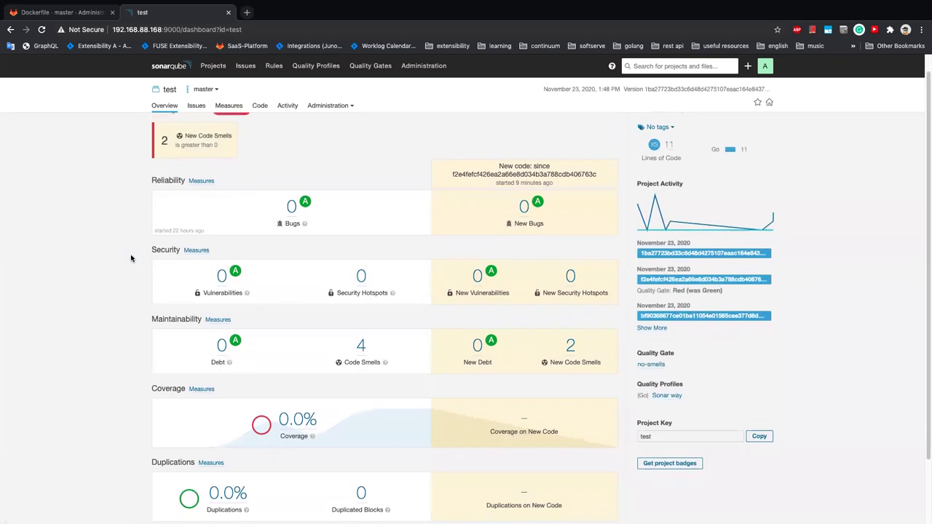